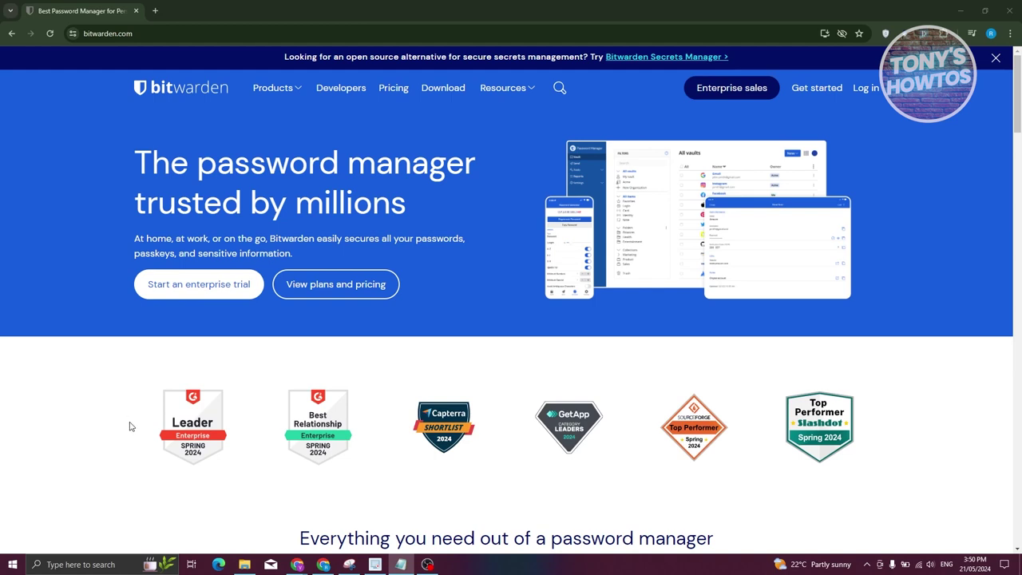
Compare the Business Teams and Enterprise prices, then return to the personal Free, Premium and Families plans.
scroll(130, 431, "down", 3)
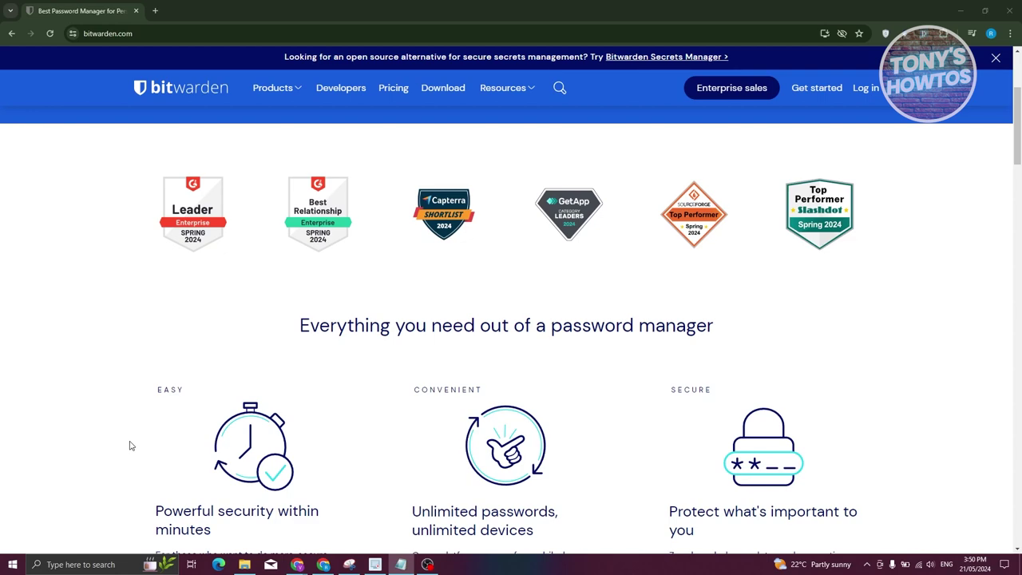
scroll(130, 445, "up", 3)
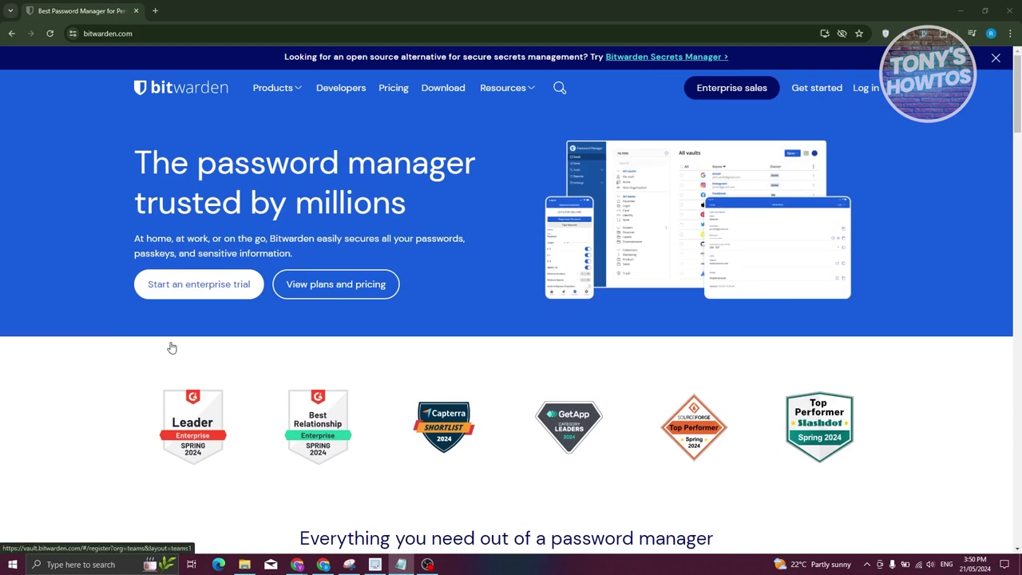
left_click(396, 88)
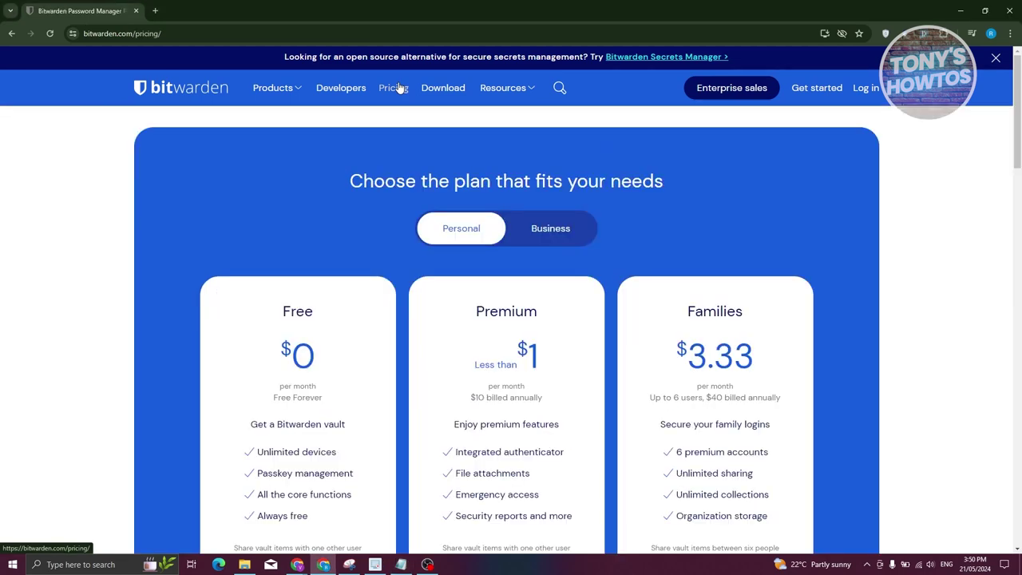
scroll(319, 200, "down", 2)
scroll(290, 241, "up", 2)
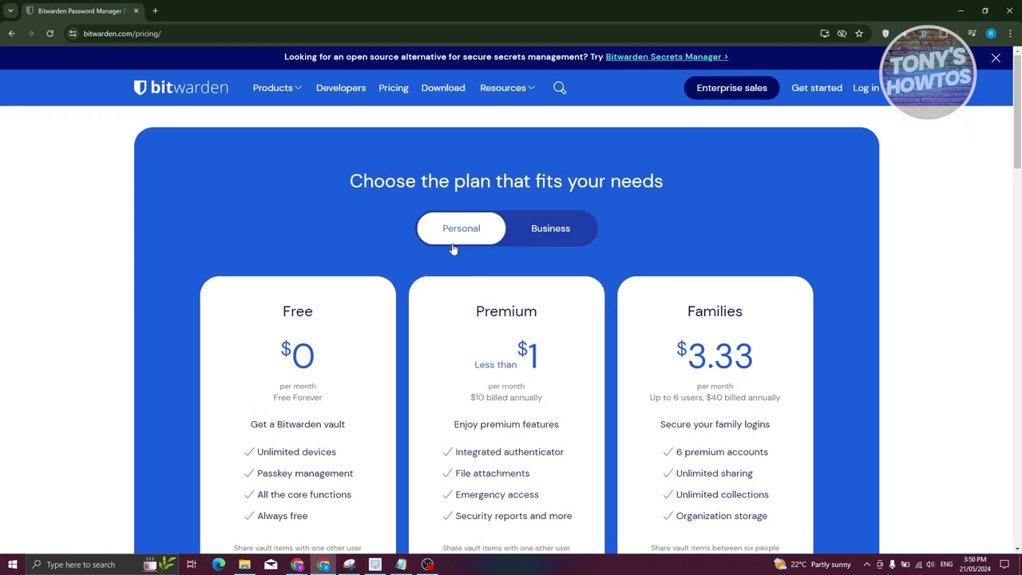
left_click(549, 231)
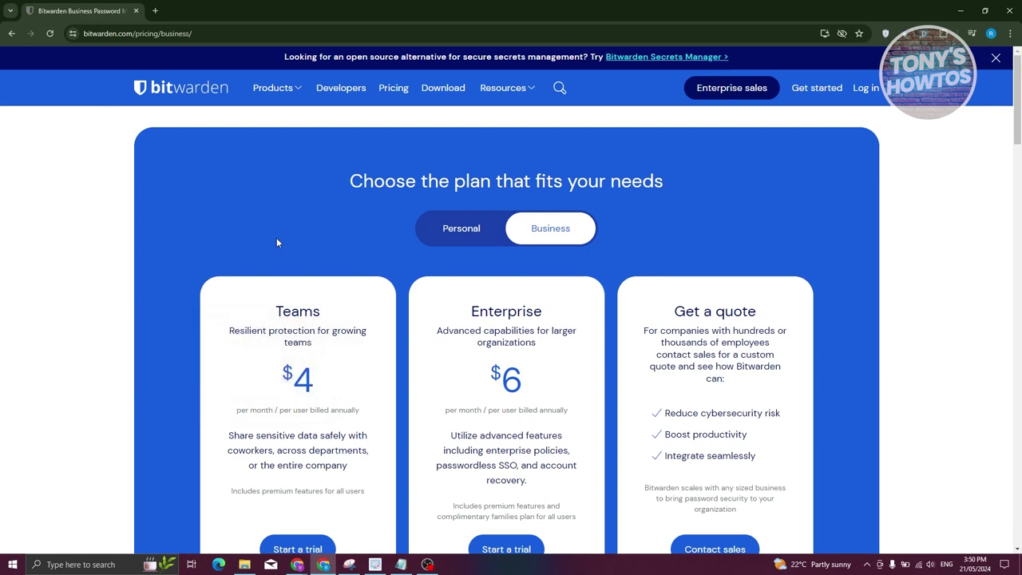
scroll(239, 328, "down", 1)
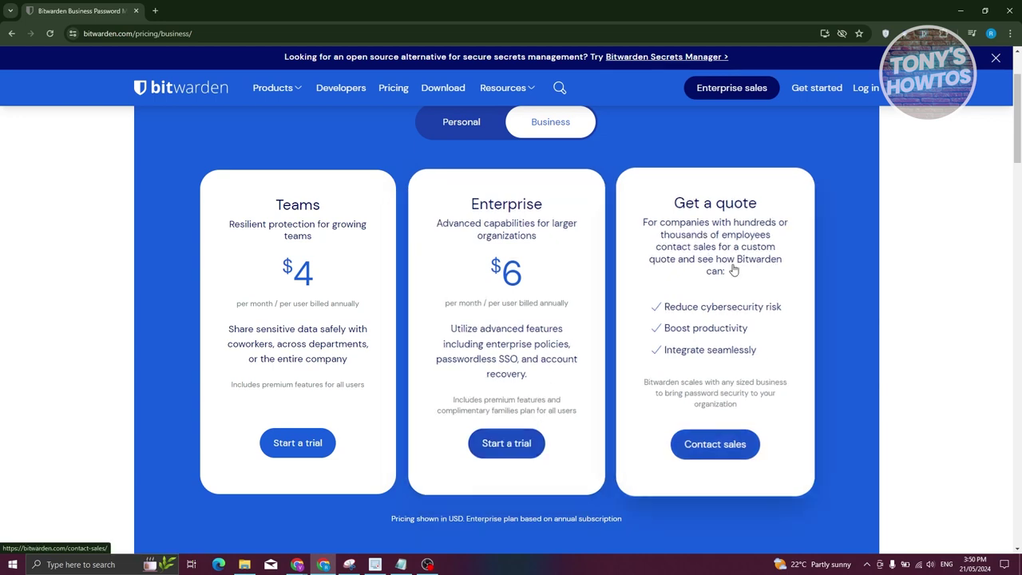
left_click(462, 127)
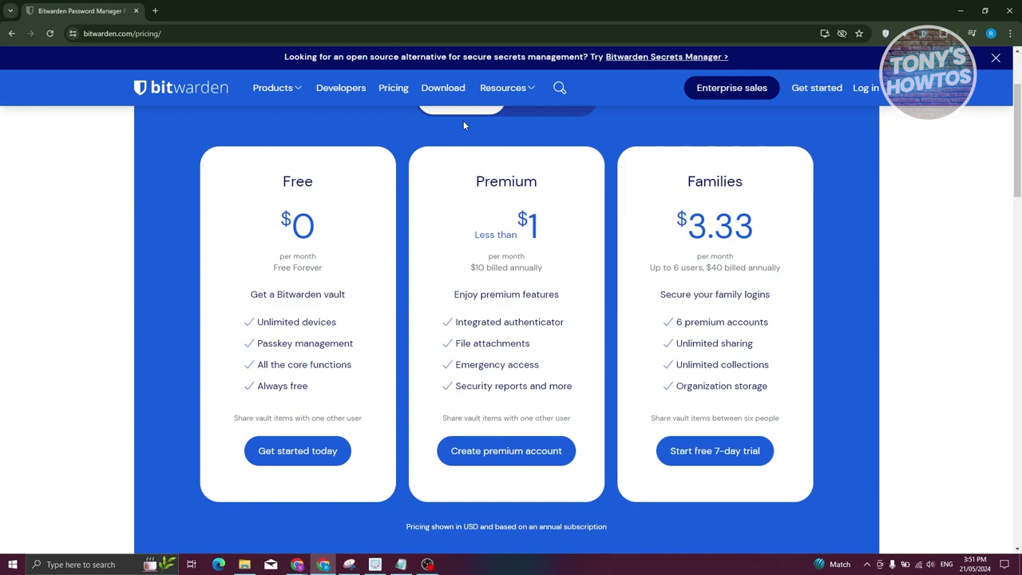
scroll(443, 208, "up", 2)
scroll(463, 248, "down", 2)
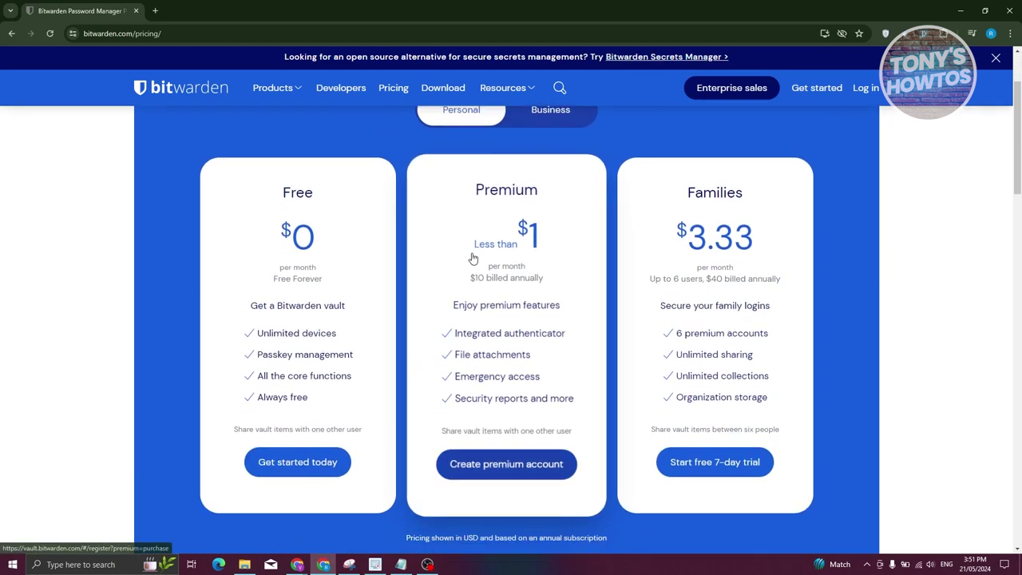
scroll(471, 258, "down", 1)
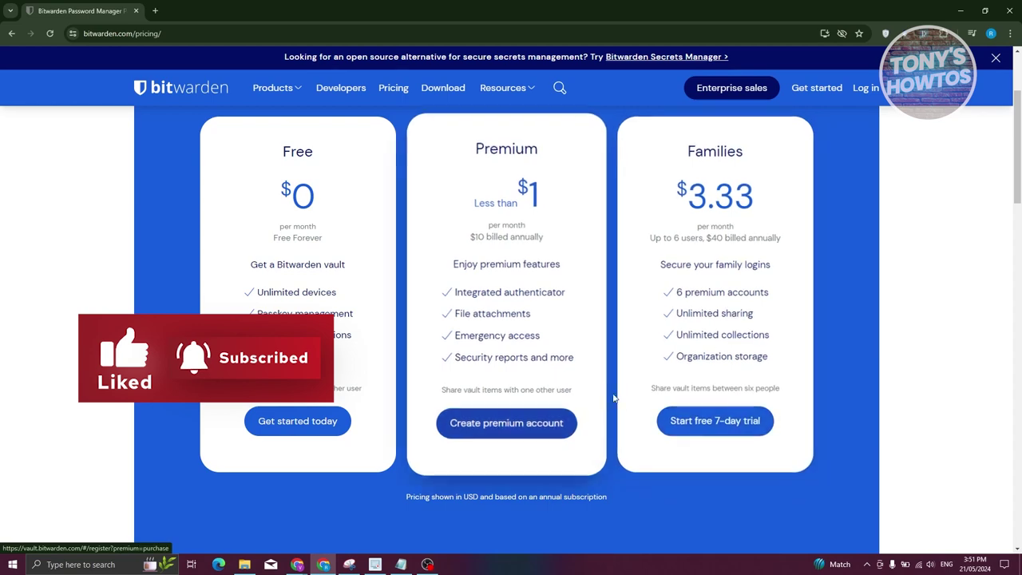
scroll(693, 387, "up", 2)
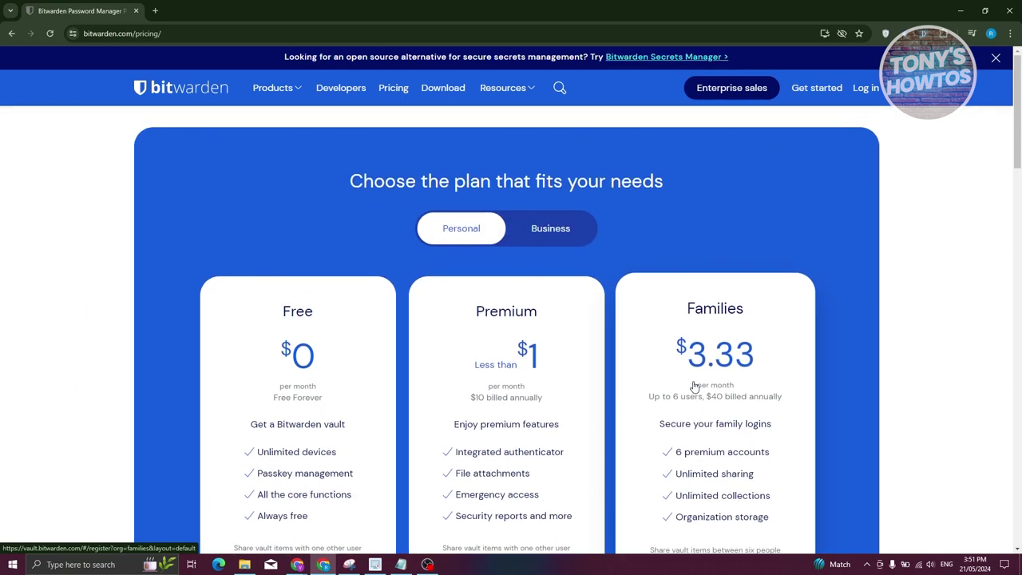
scroll(694, 386, "down", 3)
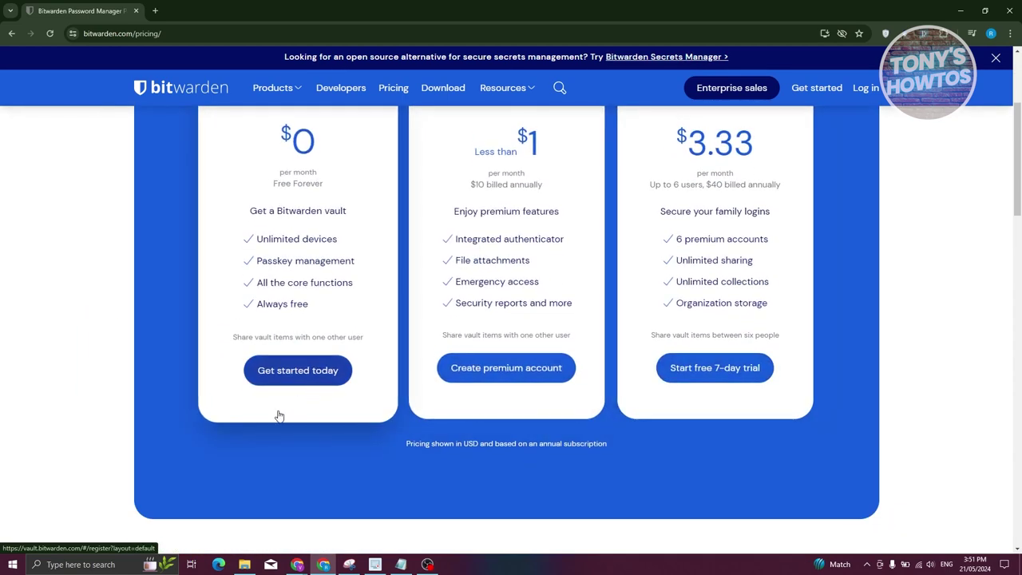
scroll(281, 421, "up", 1)
left_click(304, 426)
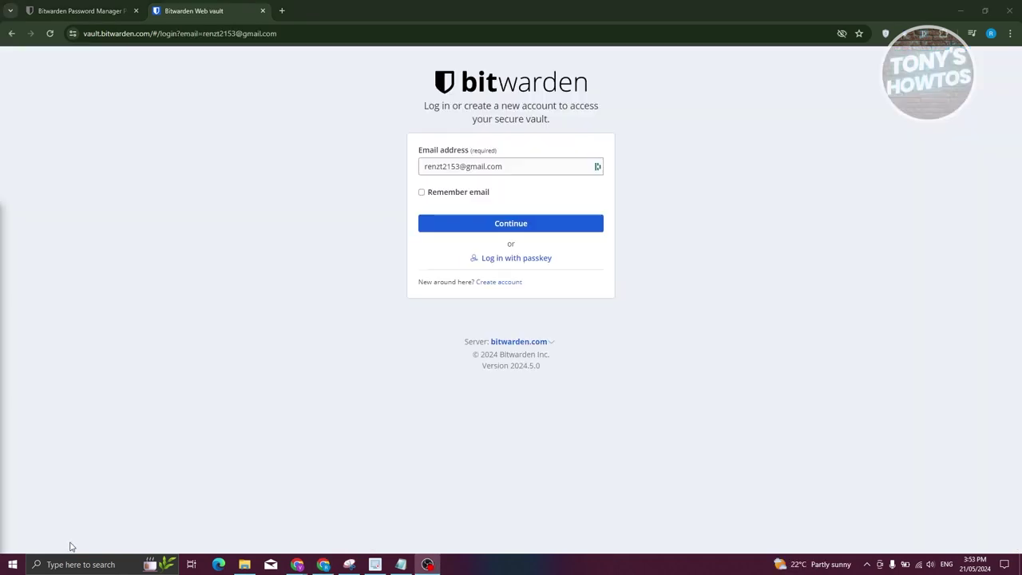
Continue to the master password step, sign in, and send a verification email to the account.
left_click(484, 225)
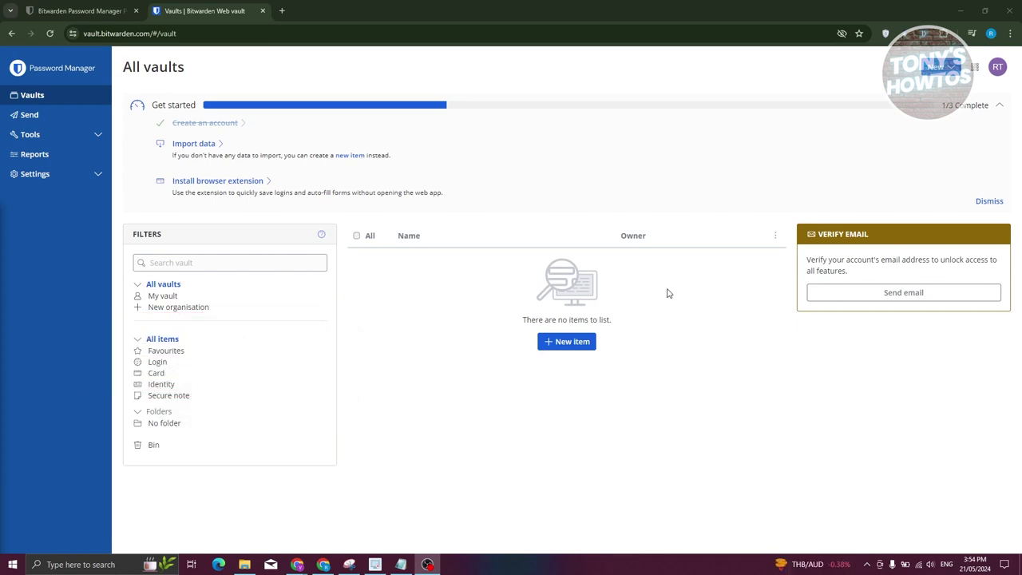
left_click(884, 288)
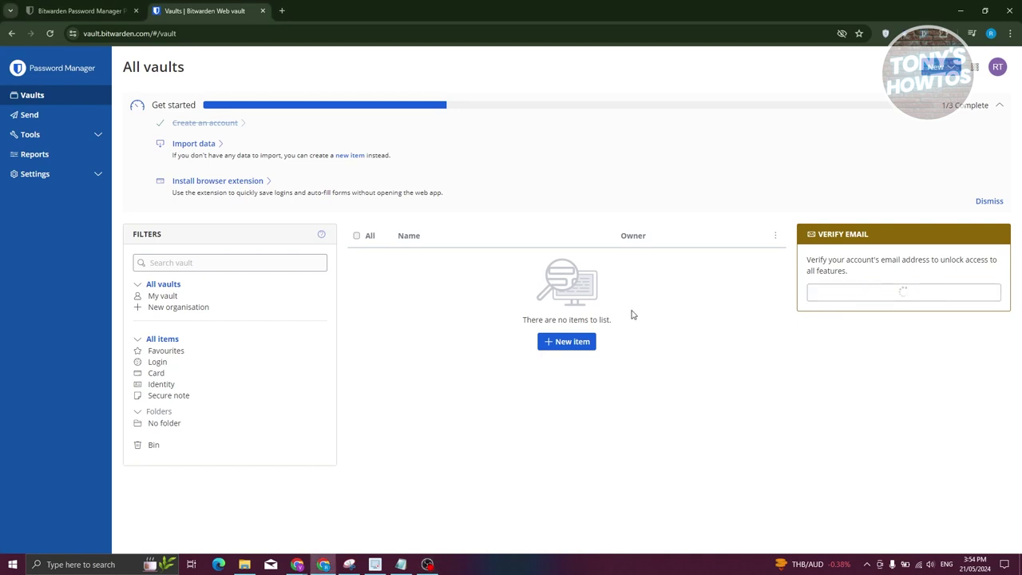
Confirm the account email from Gmail's 'Verify Your Email' message, then reload the vault tab.
left_click(282, 10)
type("gmai")
key("Return")
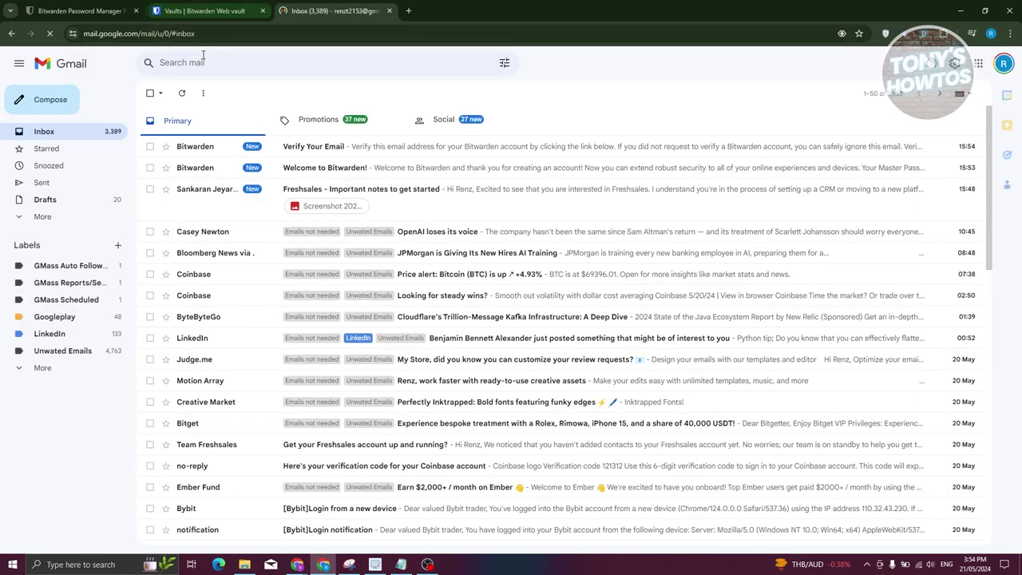
left_click(327, 149)
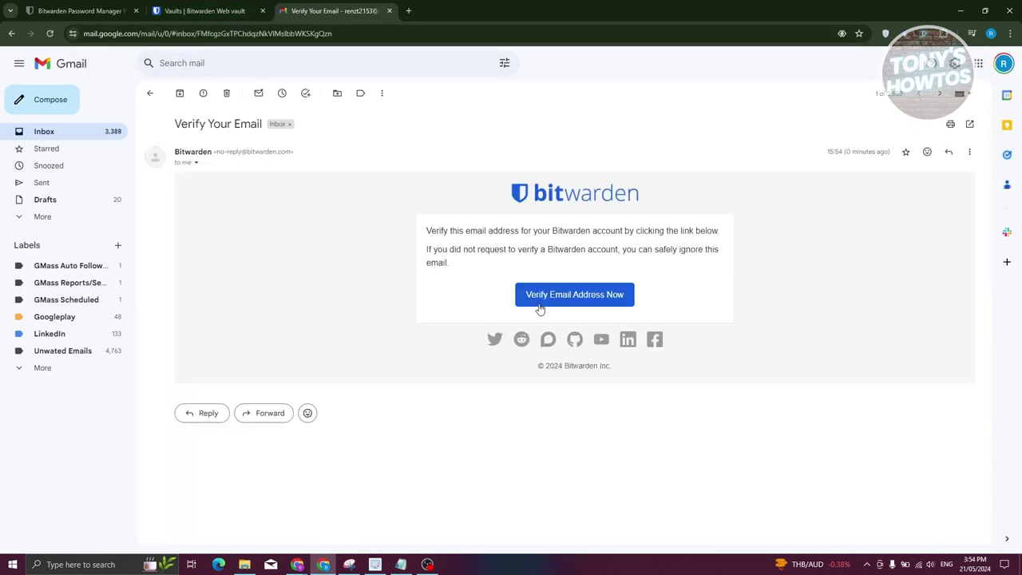
left_click(537, 306)
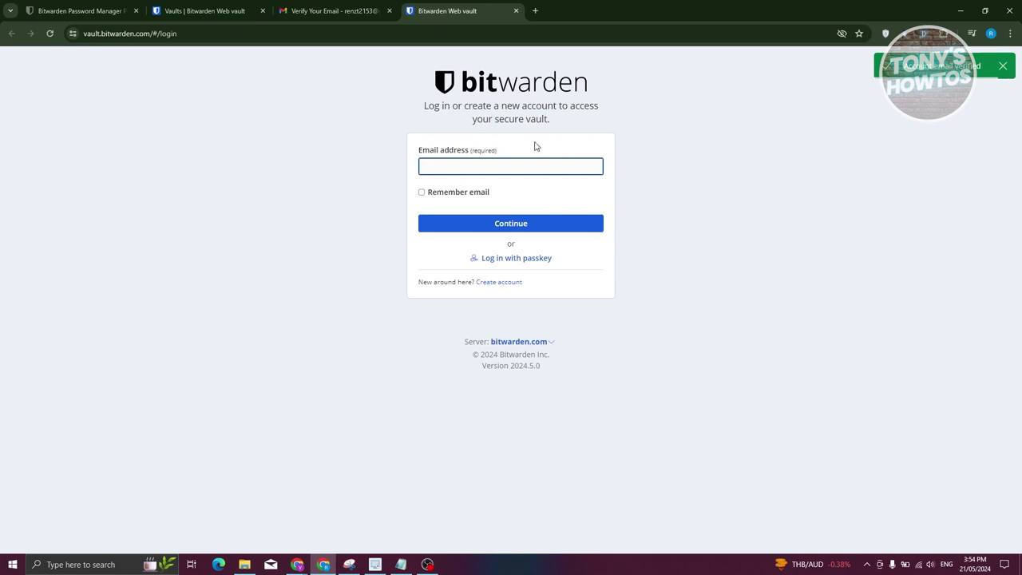
left_click(227, 12)
left_click(50, 33)
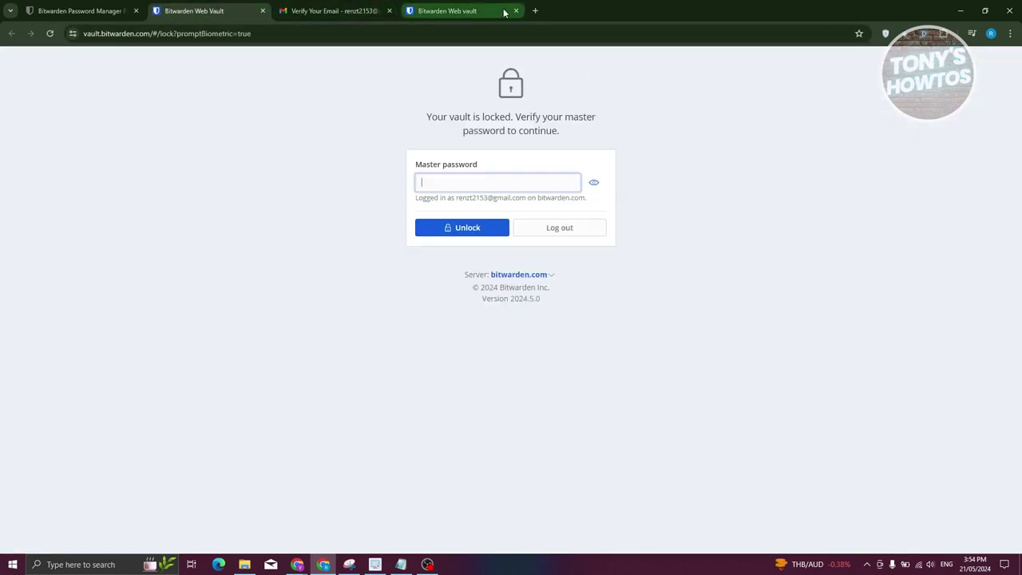
left_click(516, 10)
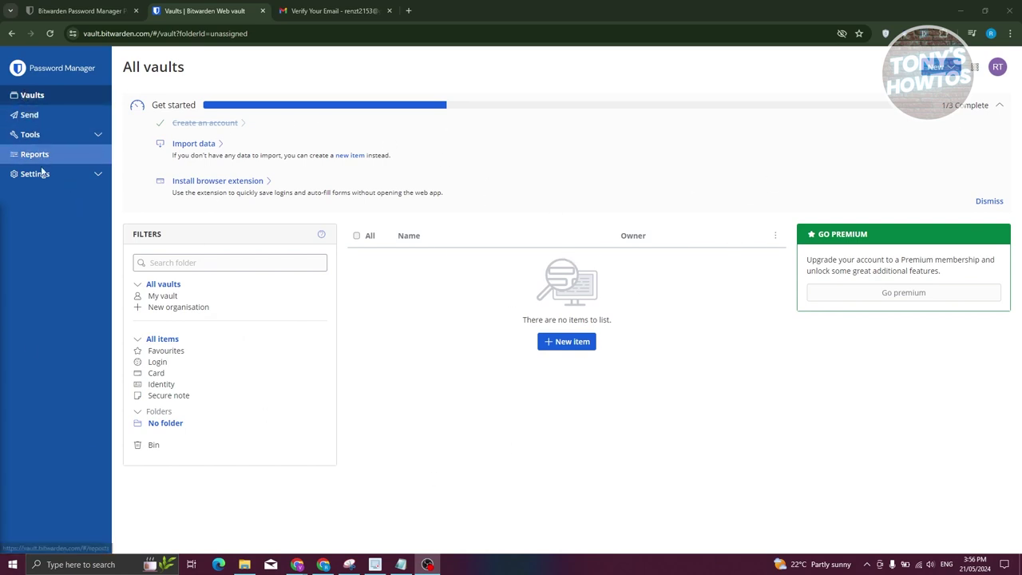
Start a new text Send from the Send section, clicking into its name and text fields.
left_click(35, 118)
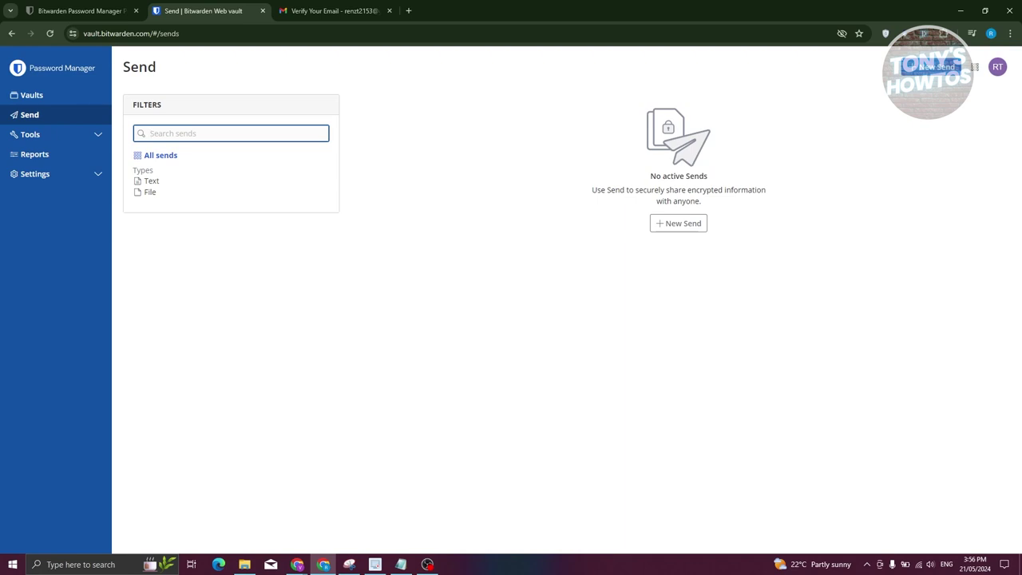
left_click(681, 225)
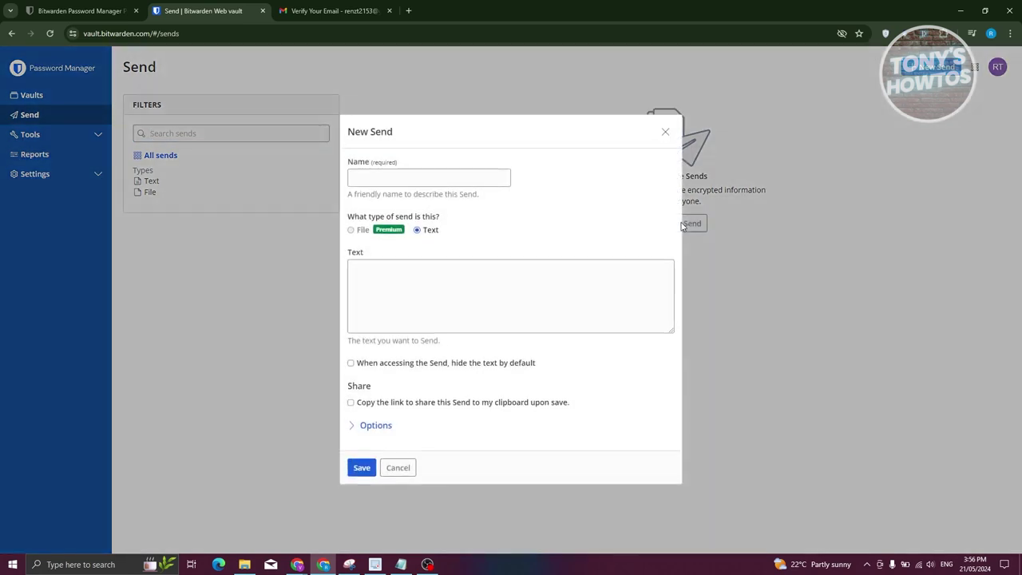
left_click(471, 182)
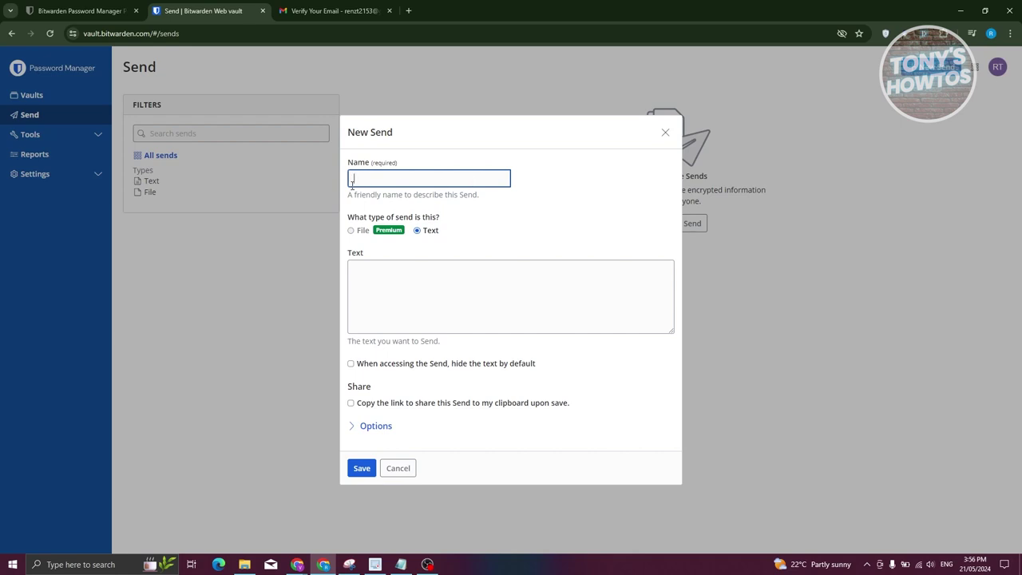
left_click(352, 233)
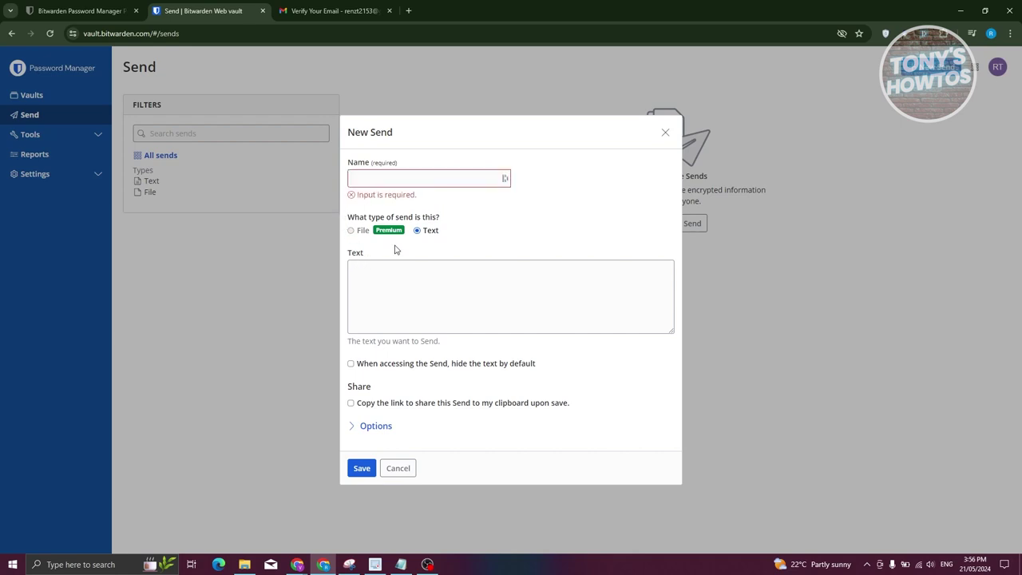
left_click(377, 282)
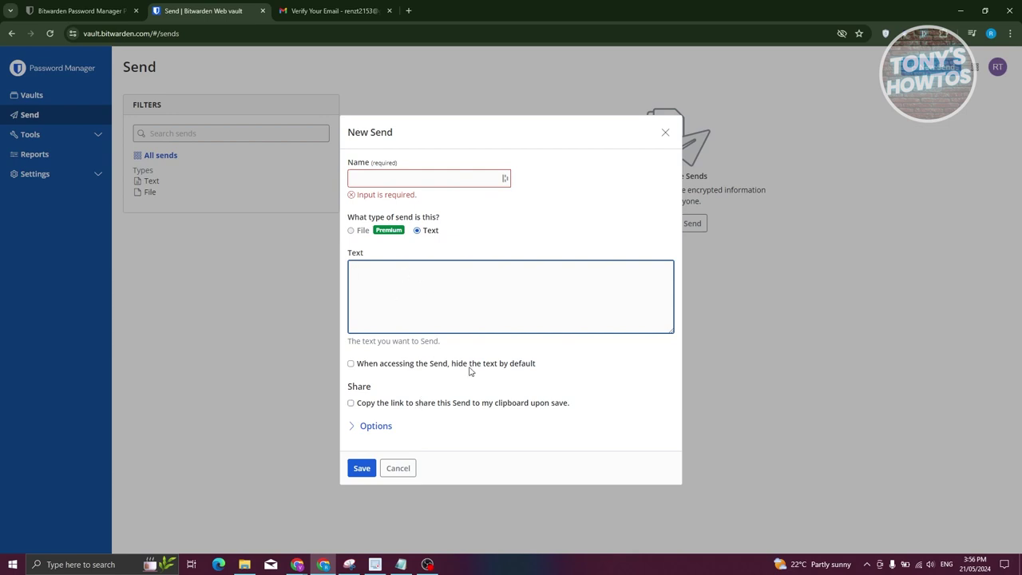
Tick 'hide the text by default' in the extra options, then close the New Send form unsaved.
left_click(355, 426)
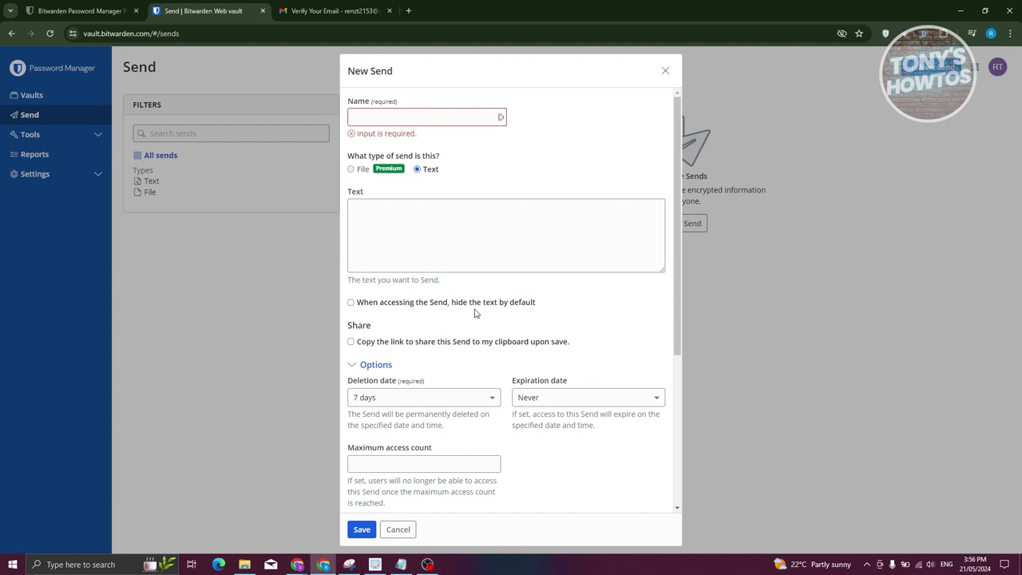
left_click(352, 304)
scroll(570, 353, "down", 2)
scroll(551, 343, "up", 3)
left_click(665, 70)
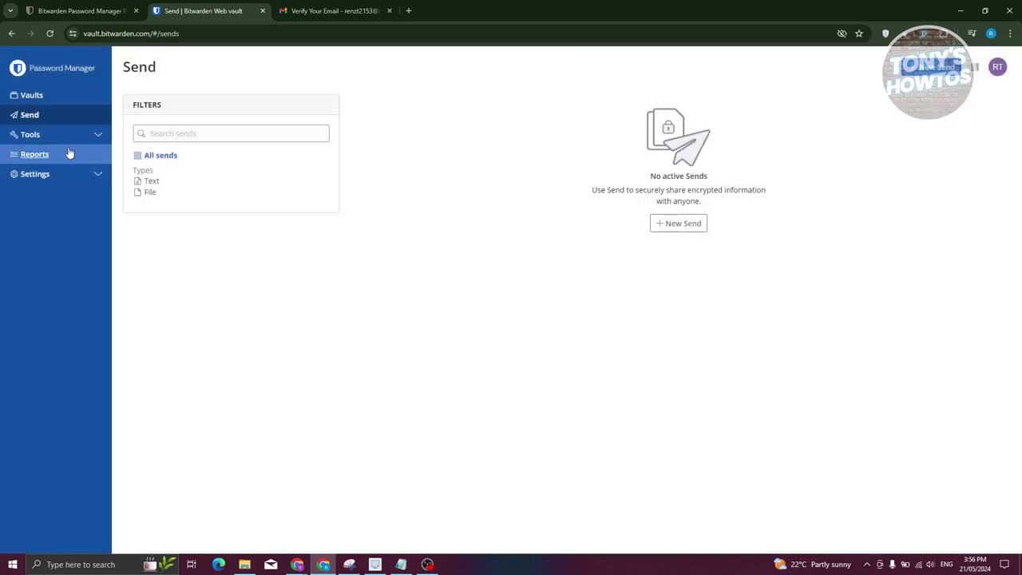
In the Generator, try Passphrase, then switch back to Password with length 14.
left_click(64, 136)
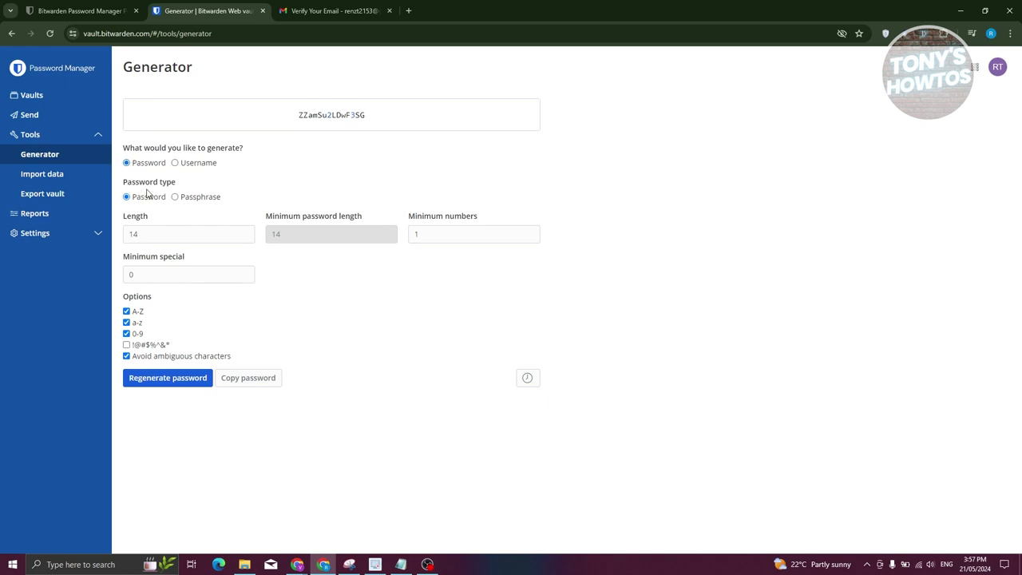
left_click(175, 198)
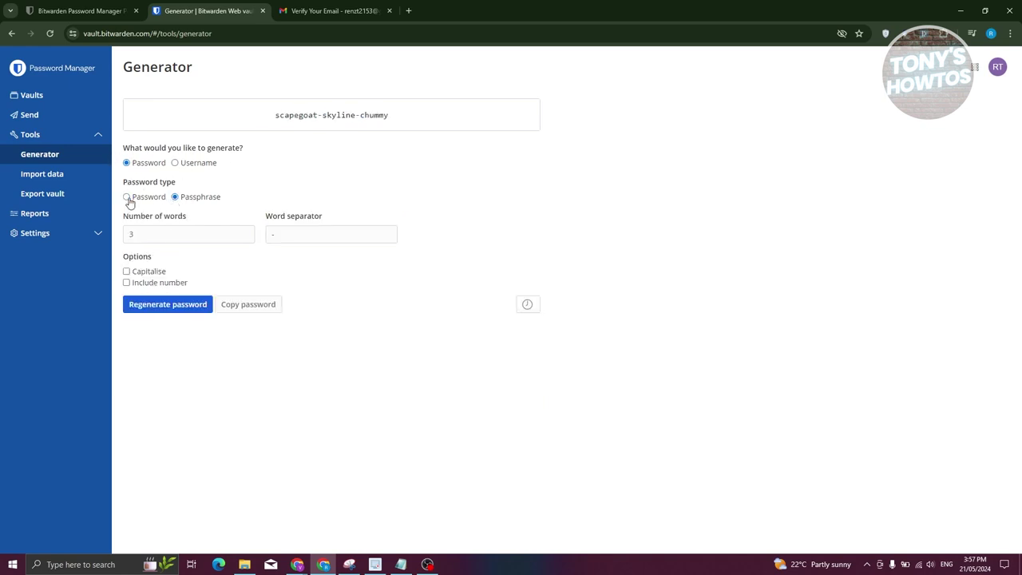
left_click(126, 197)
left_click(174, 197)
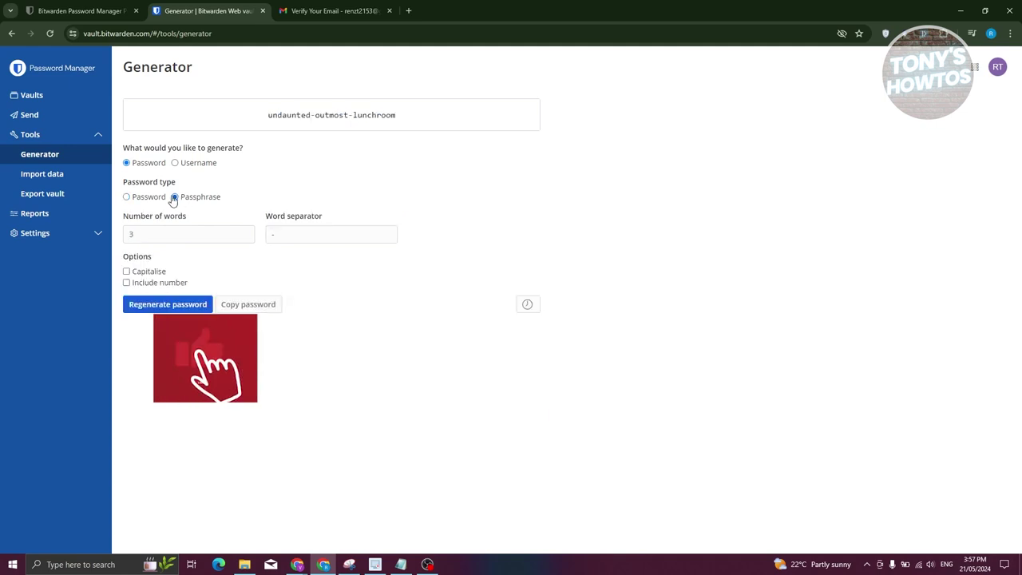
left_click(133, 199)
left_click_drag(167, 232, 126, 231)
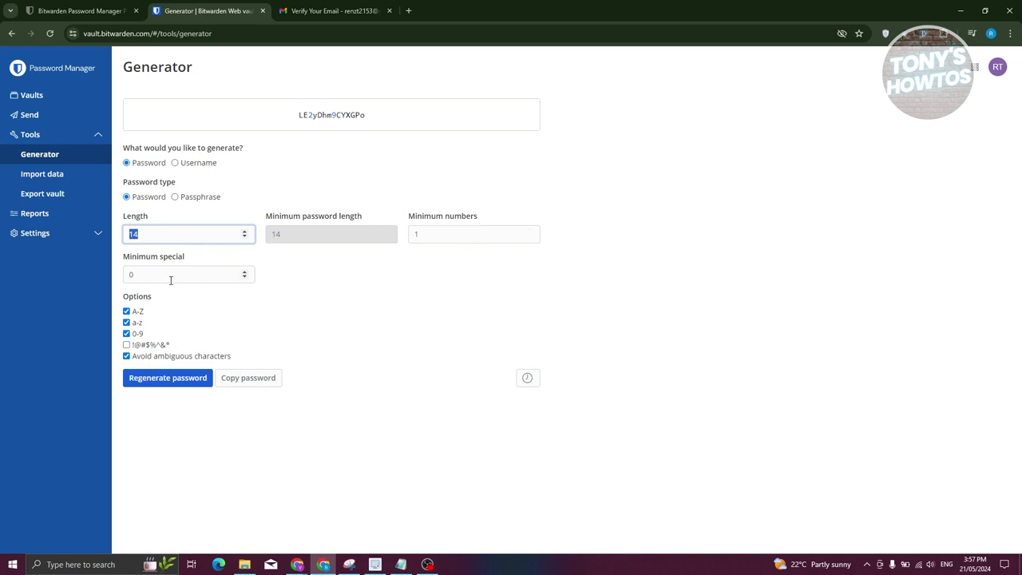
Include !@#$%^&* special characters, regenerate the password, and copy it to the clipboard.
left_click(159, 384)
left_click(160, 386)
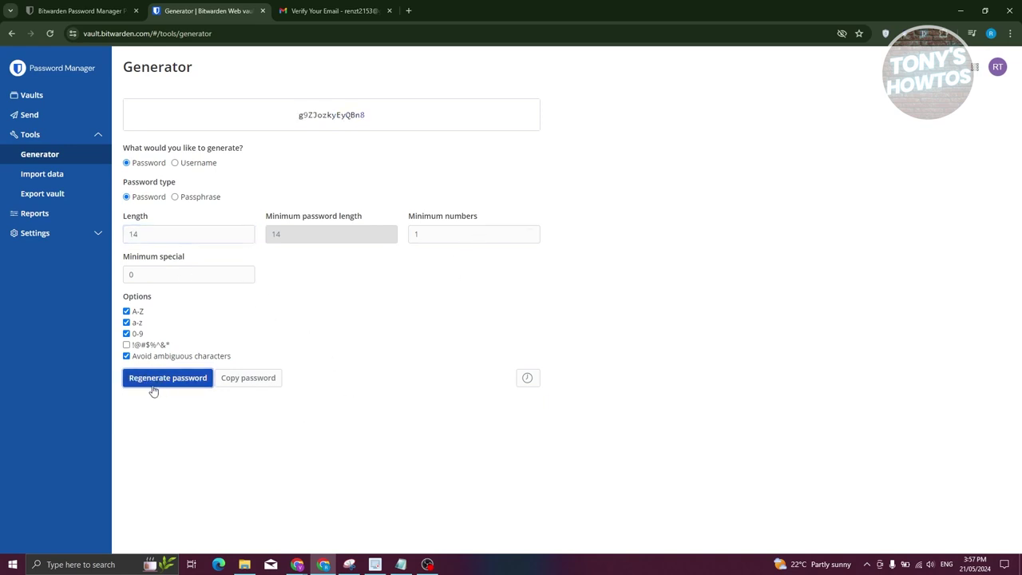
left_click(126, 345)
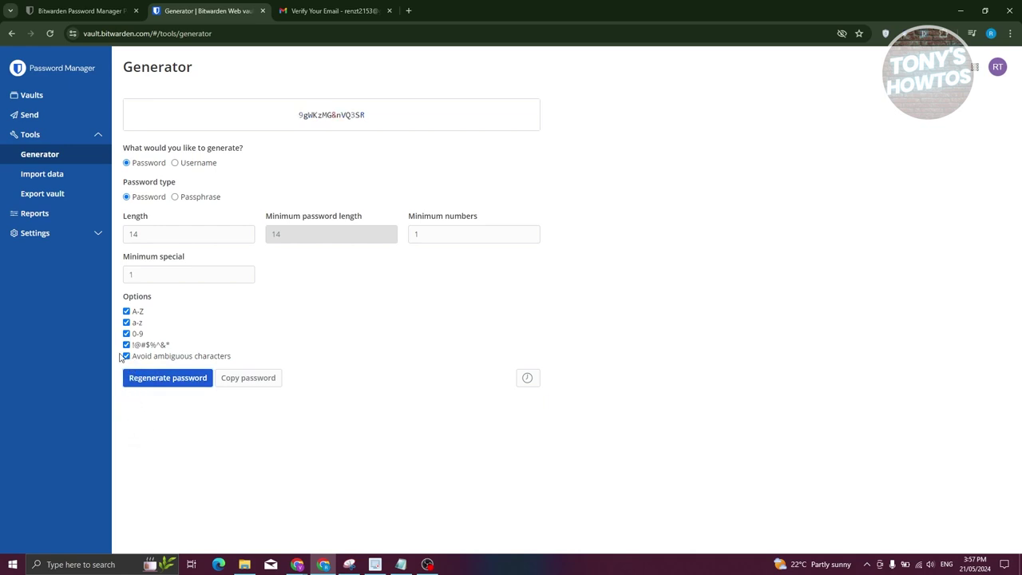
left_click(167, 389)
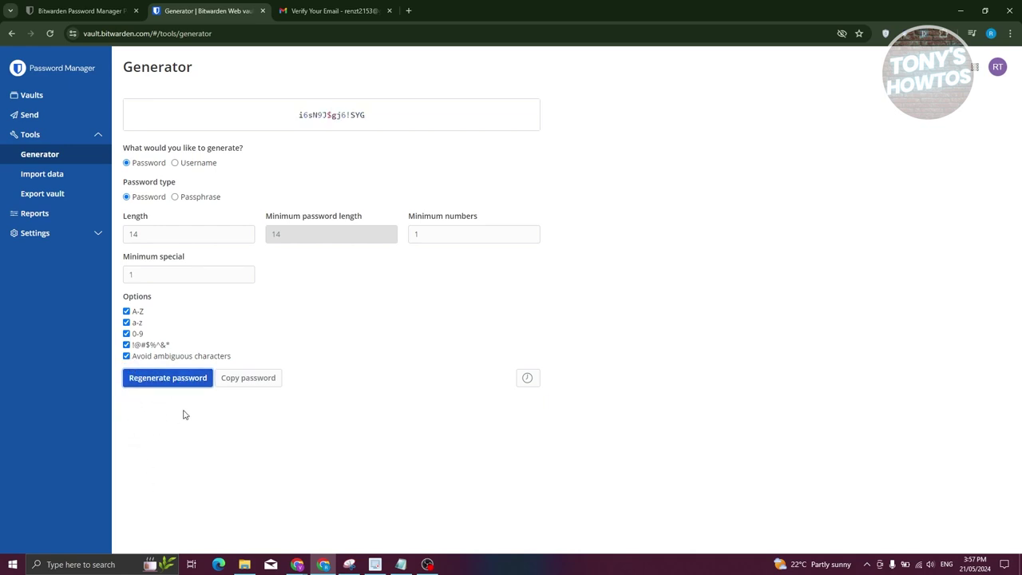
left_click(277, 386)
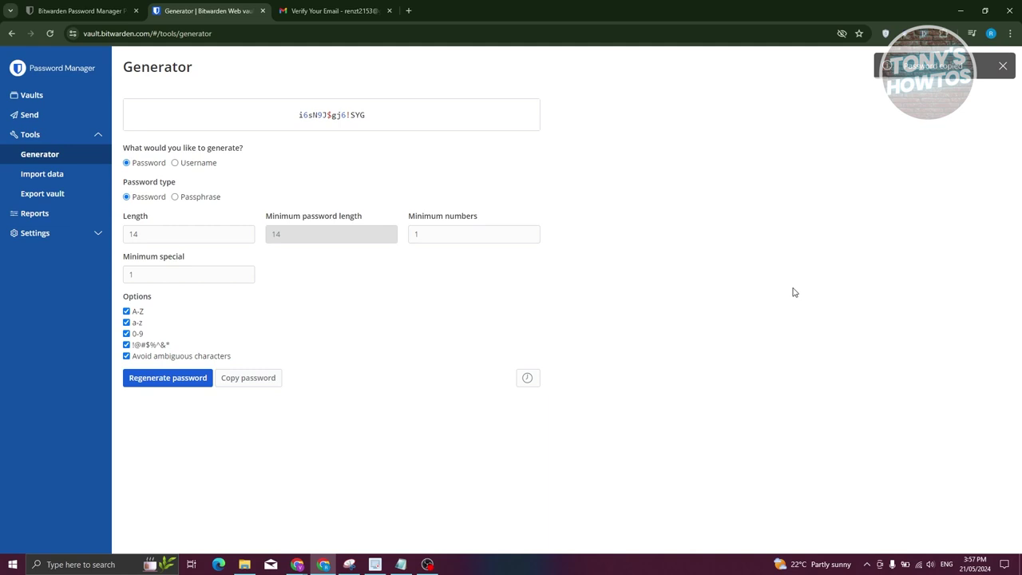
left_click(58, 183)
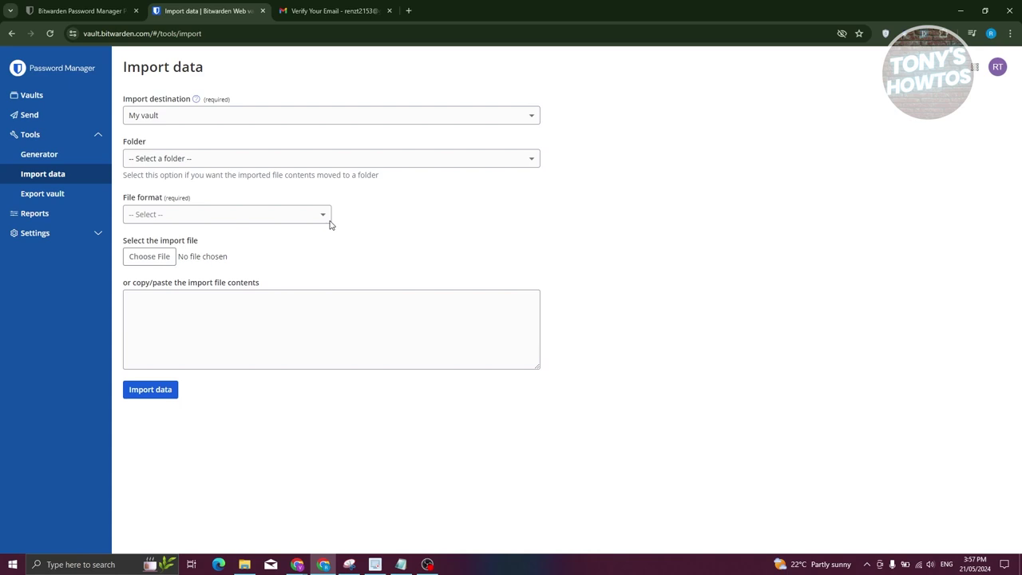
Browse the Import data Folder and File format lists without choosing, then click into the paste box.
left_click(534, 161)
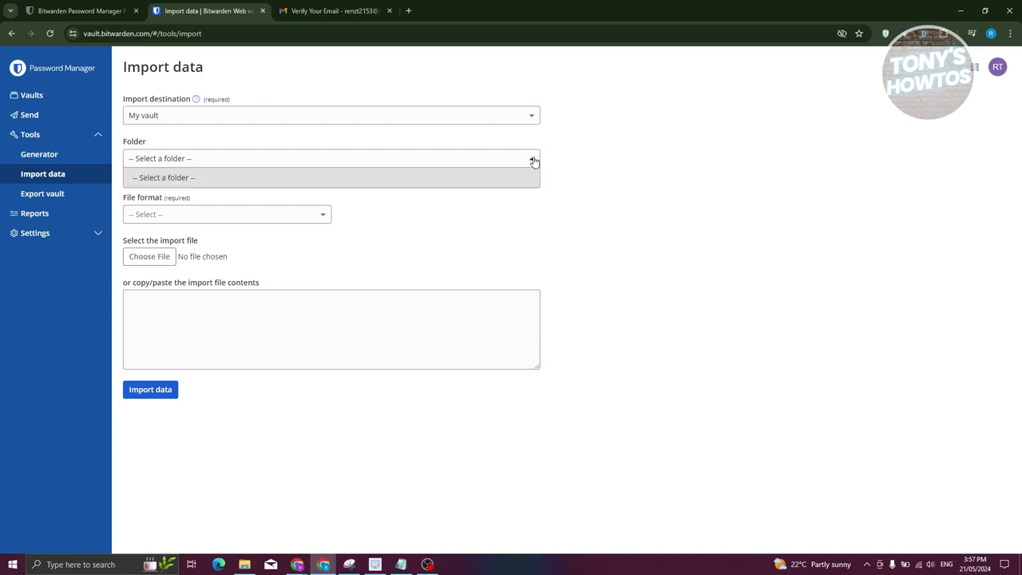
left_click(495, 209)
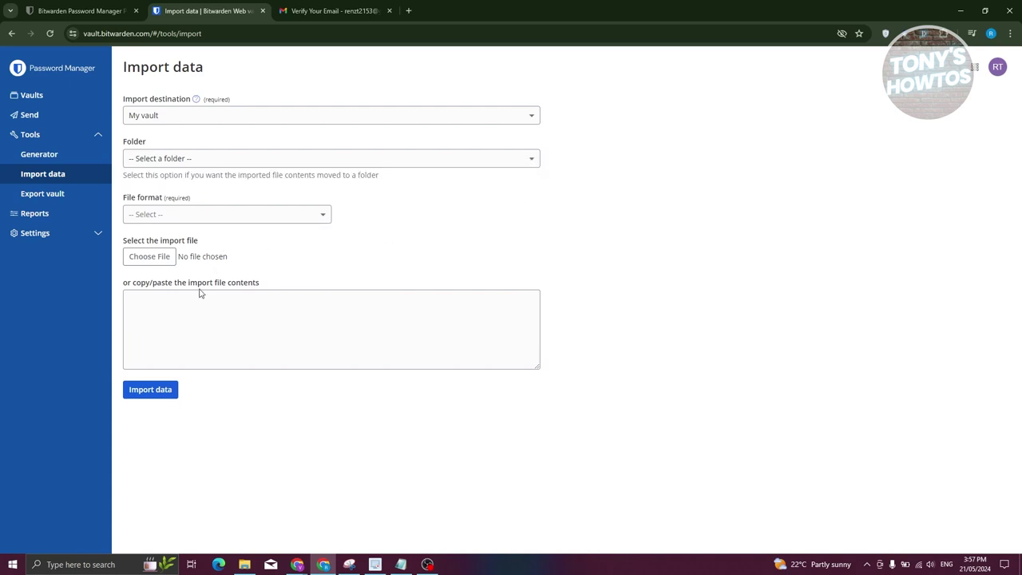
left_click(325, 216)
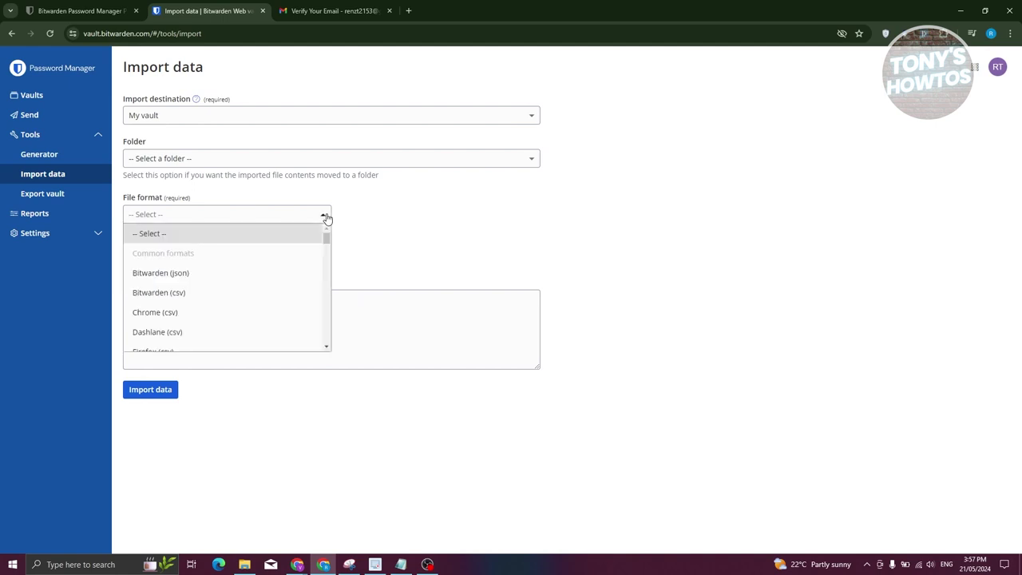
scroll(237, 297, "down", 2)
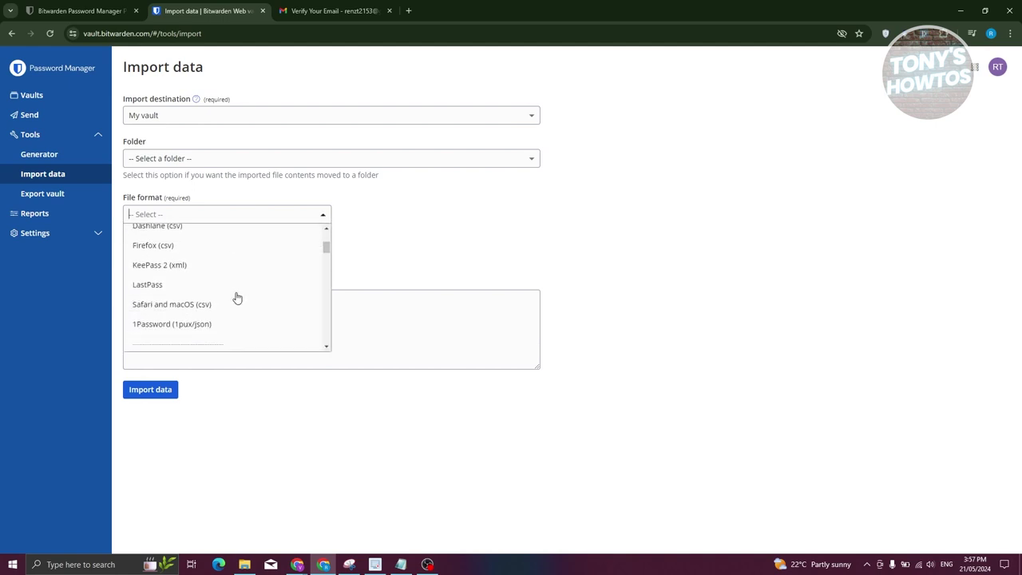
scroll(191, 287, "up", 3)
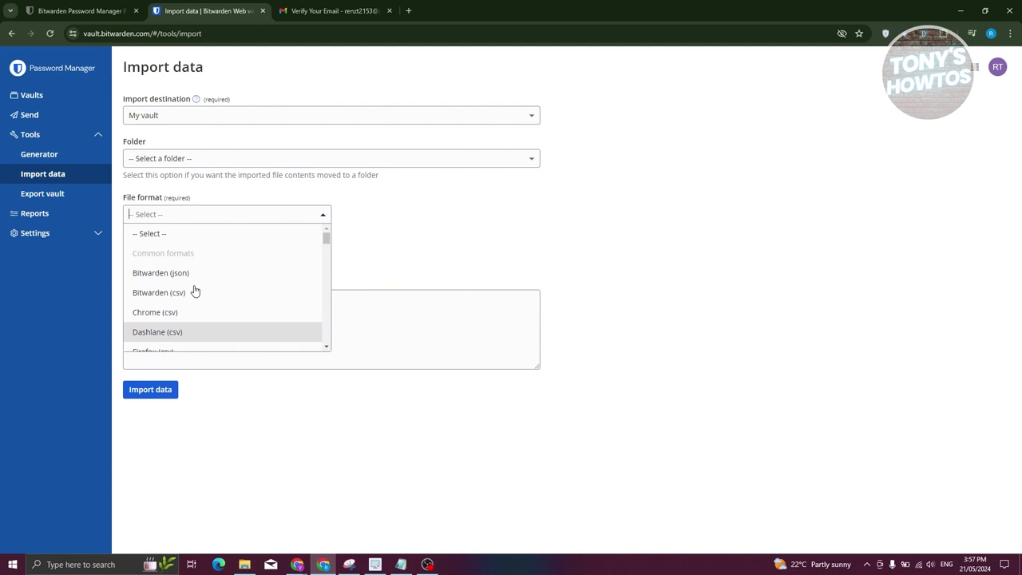
scroll(213, 292, "down", 5)
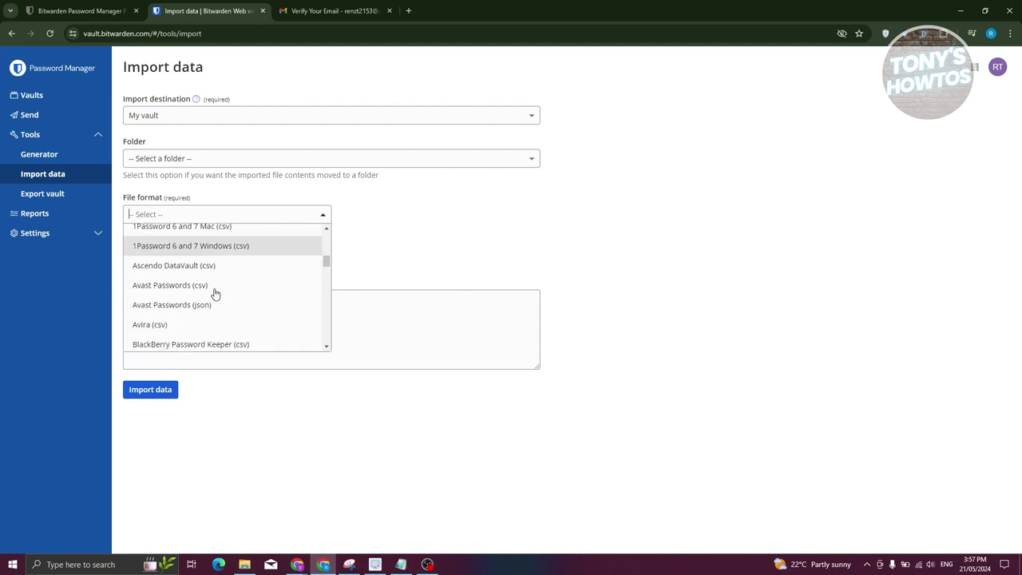
left_click(471, 251)
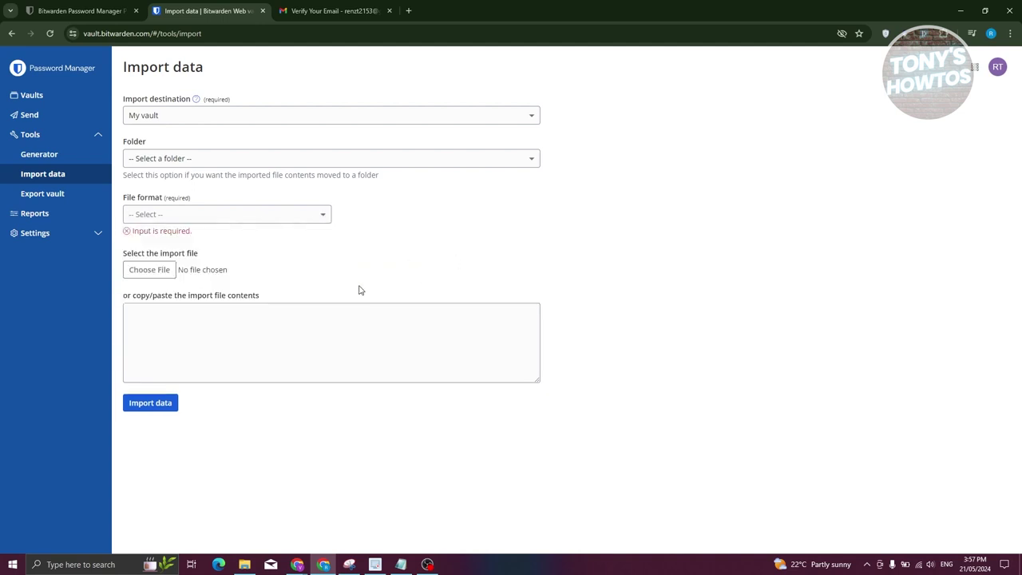
left_click(185, 328)
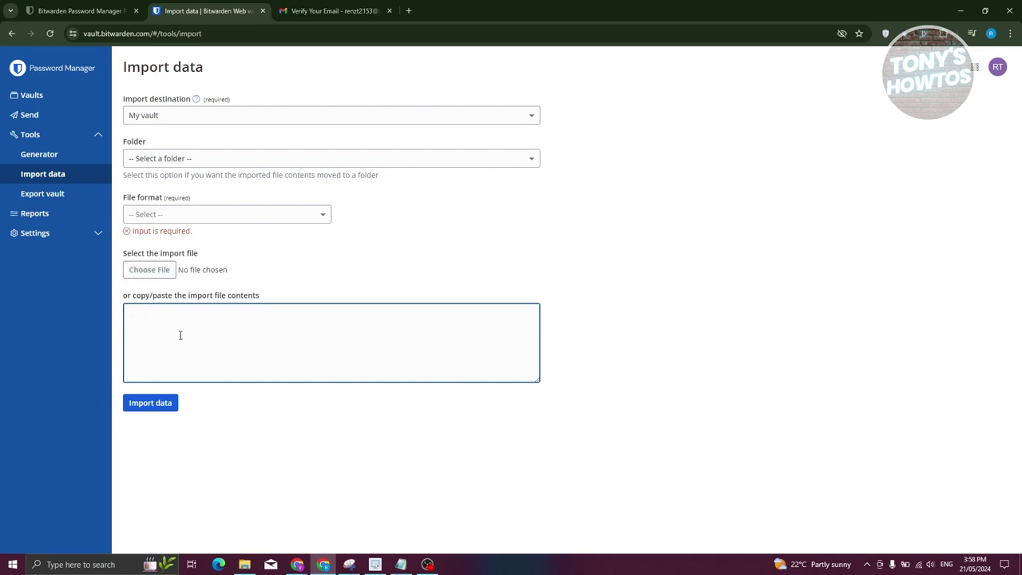
left_click(79, 195)
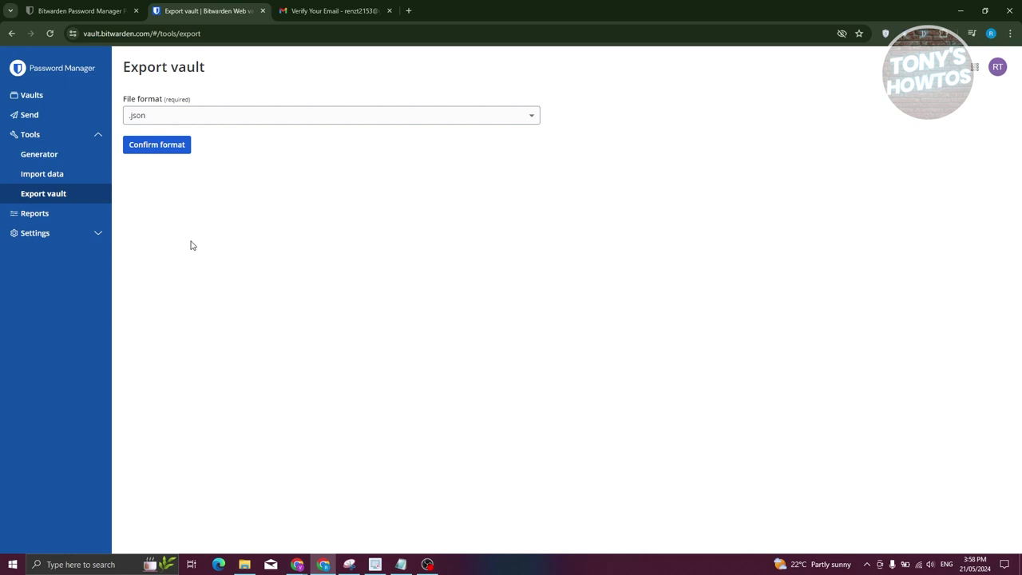
Open the Reports overview listing exposed, reused and weak password reports.
left_click(38, 215)
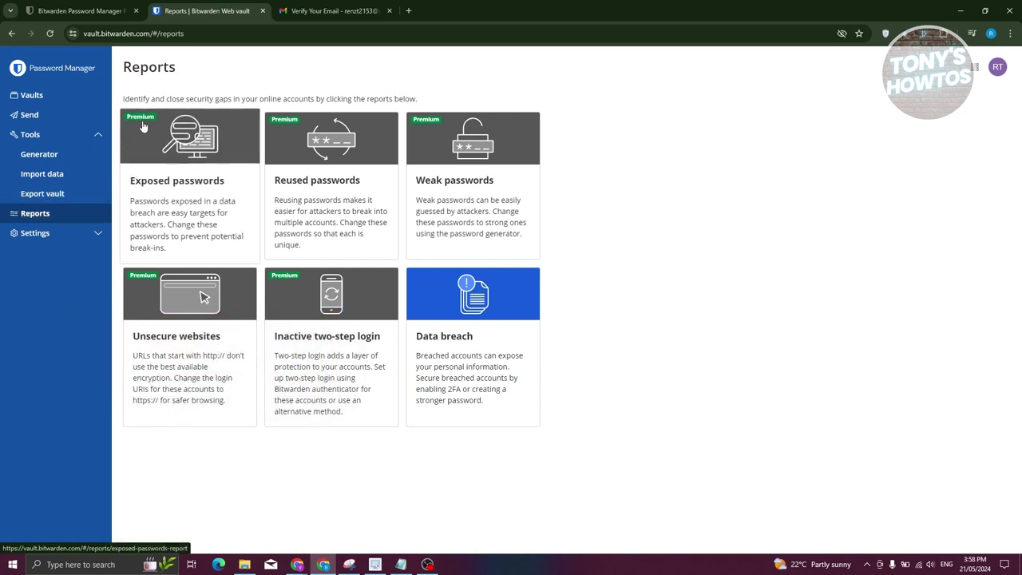
Check the My account and master password Security settings, then go back to All vaults.
left_click(61, 235)
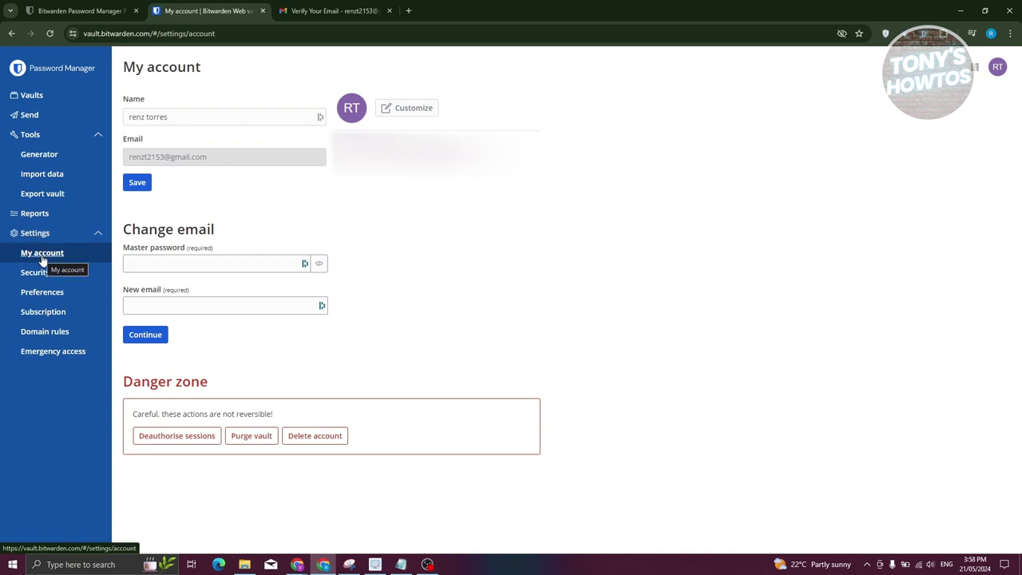
left_click(79, 277)
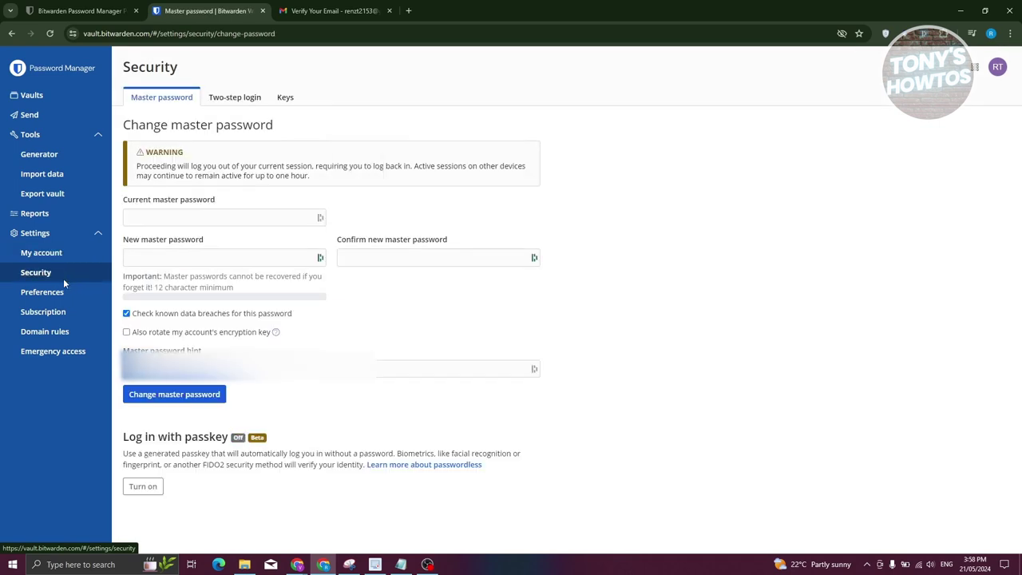
left_click(88, 99)
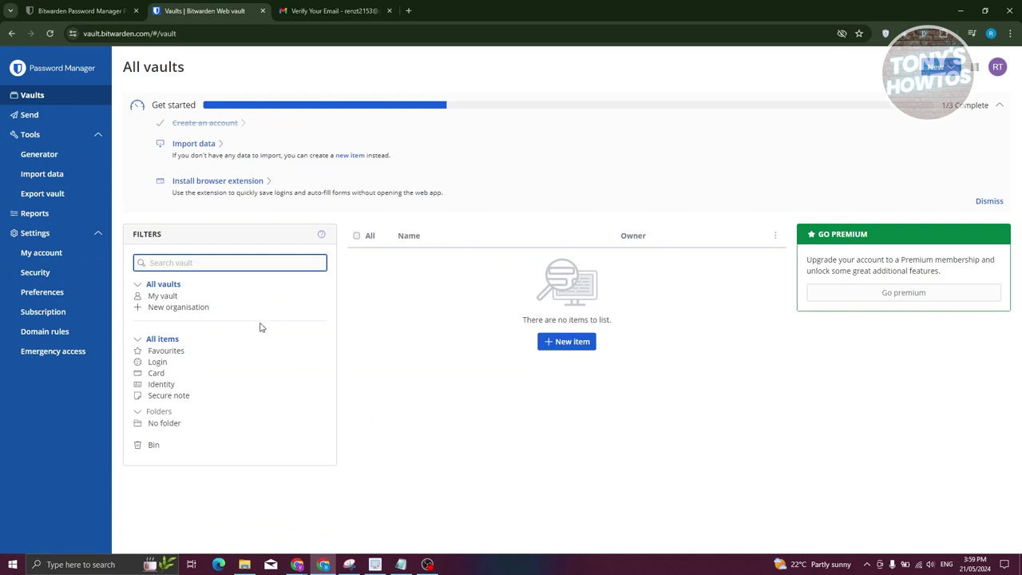
Start a new organisation named Work Vault and fill in its billing email.
left_click(160, 310)
left_click(207, 173)
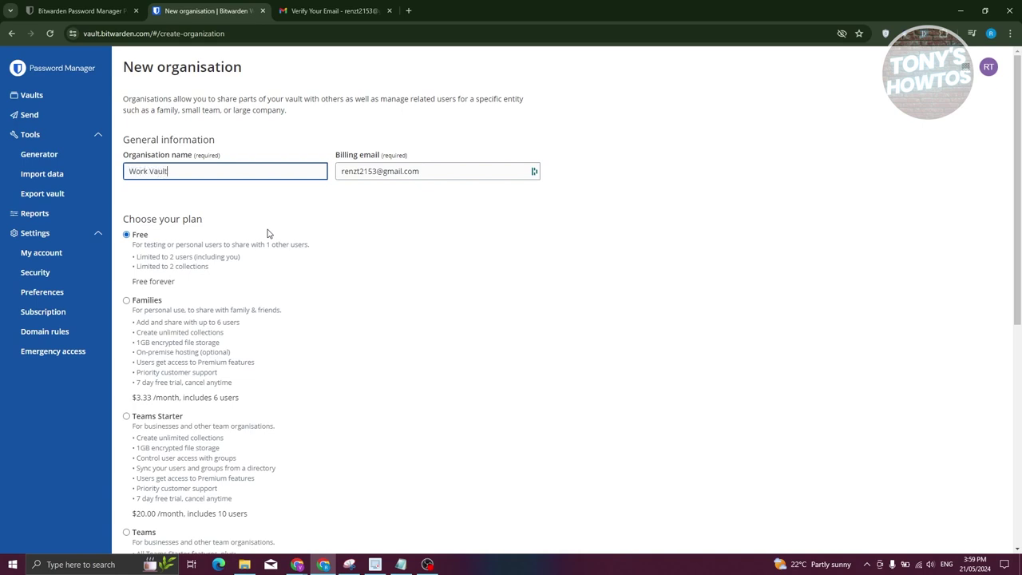
left_click(450, 226)
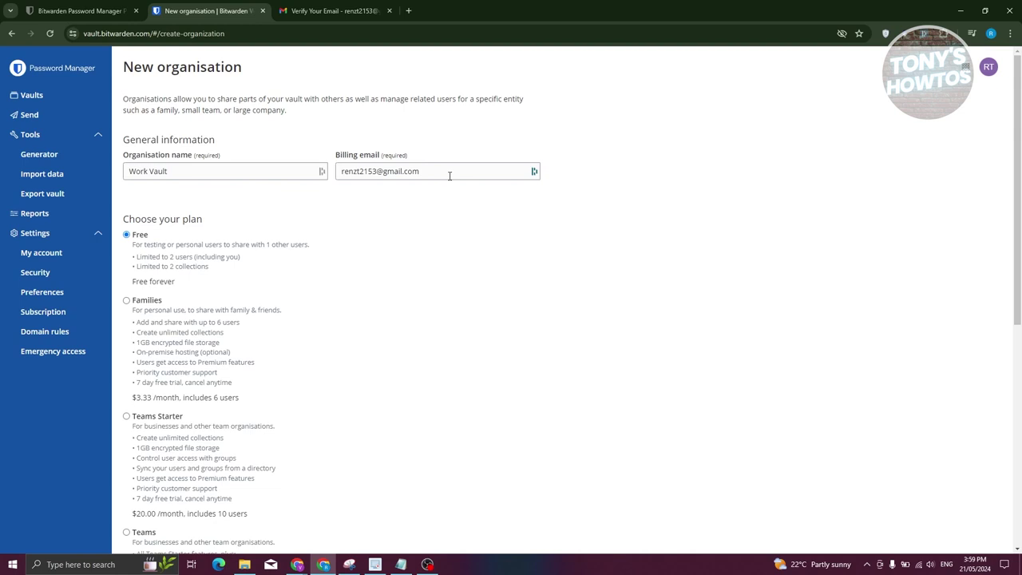
triple_click(449, 176)
left_click(458, 254)
Keep the Free plan and submit to create the Work Vault organisation.
scroll(319, 257, "down", 1)
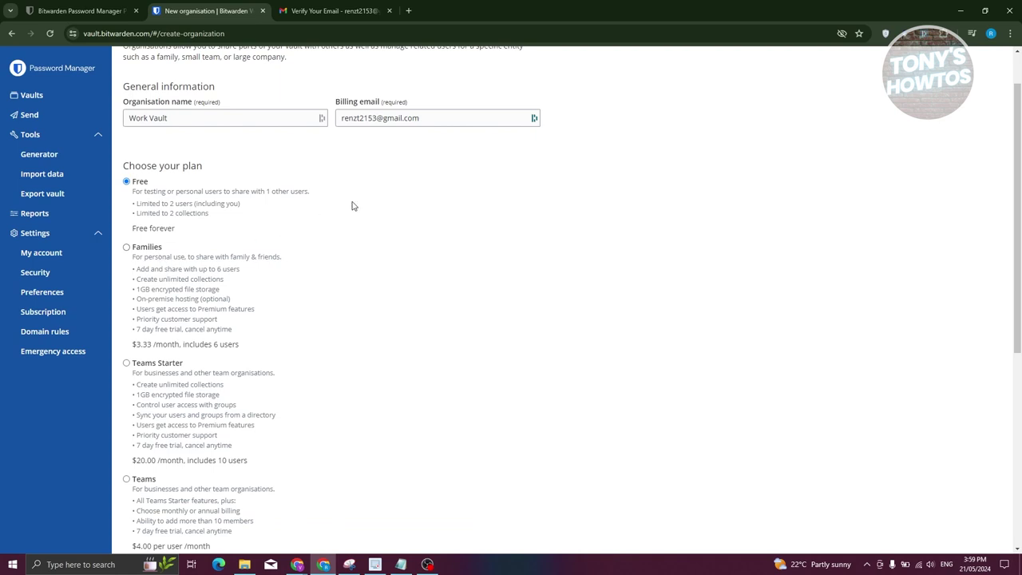
scroll(353, 206, "up", 1)
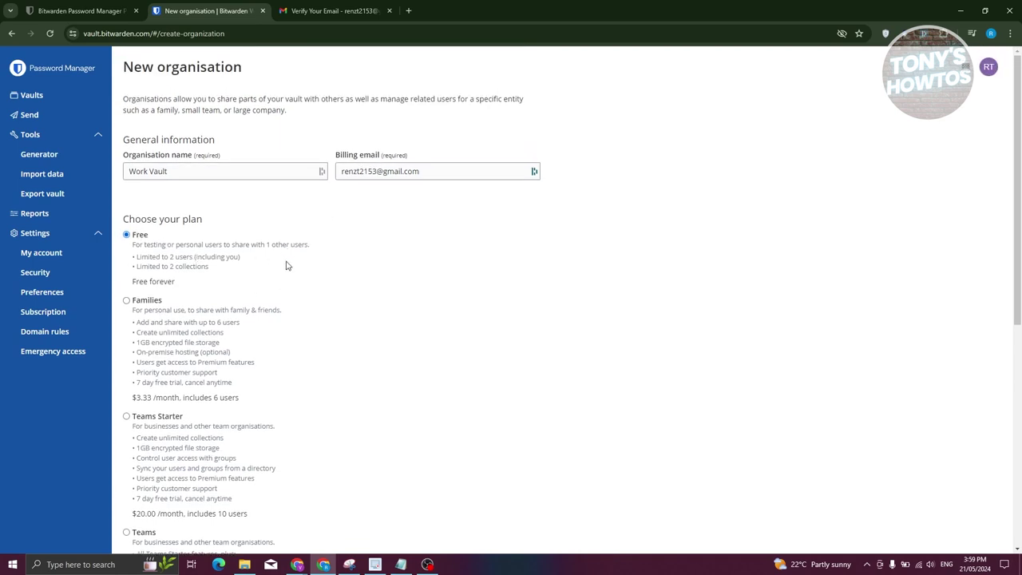
scroll(296, 263, "down", 2)
scroll(287, 406, "down", 5)
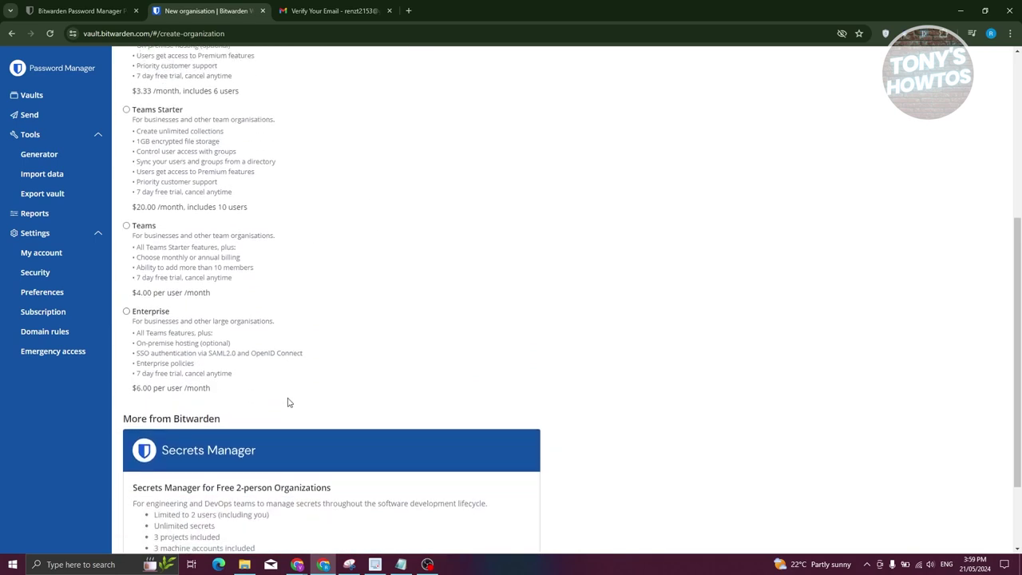
scroll(292, 401, "up", 7)
scroll(336, 383, "down", 5)
scroll(391, 366, "down", 2)
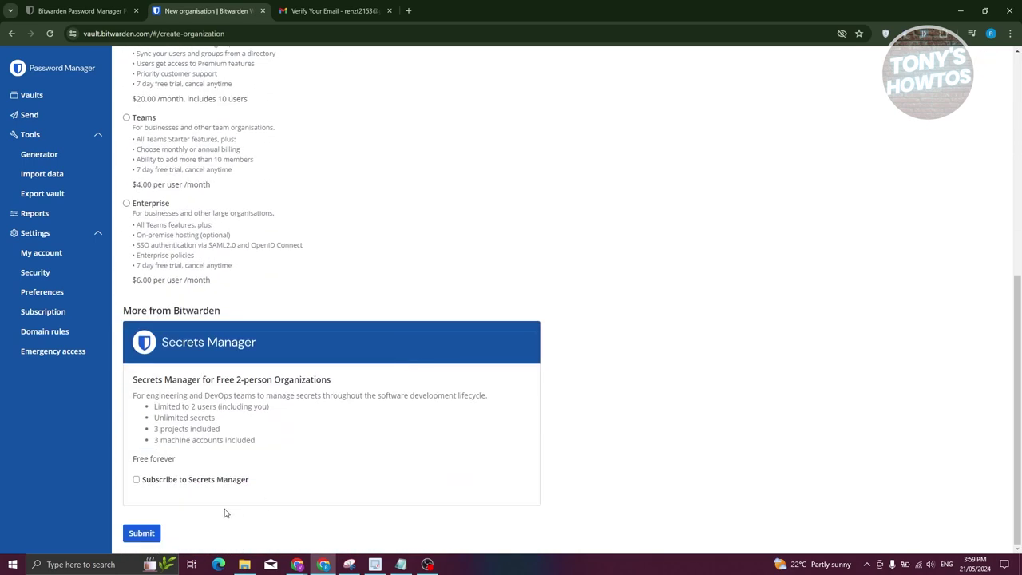
left_click(131, 542)
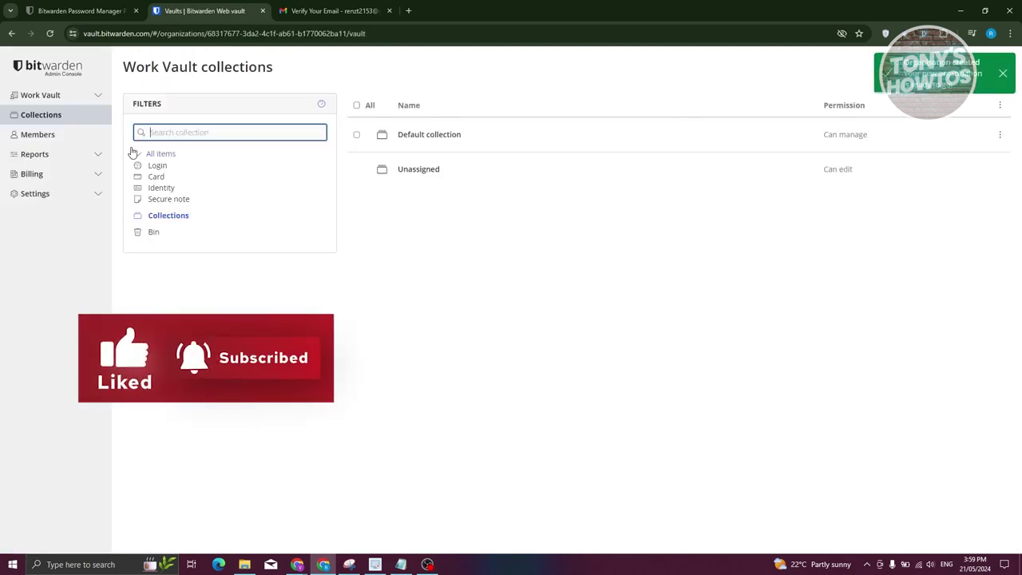
Leave the New organisation page and return to the All vaults overview.
left_click(54, 100)
left_click(84, 101)
left_click(99, 96)
left_click(48, 116)
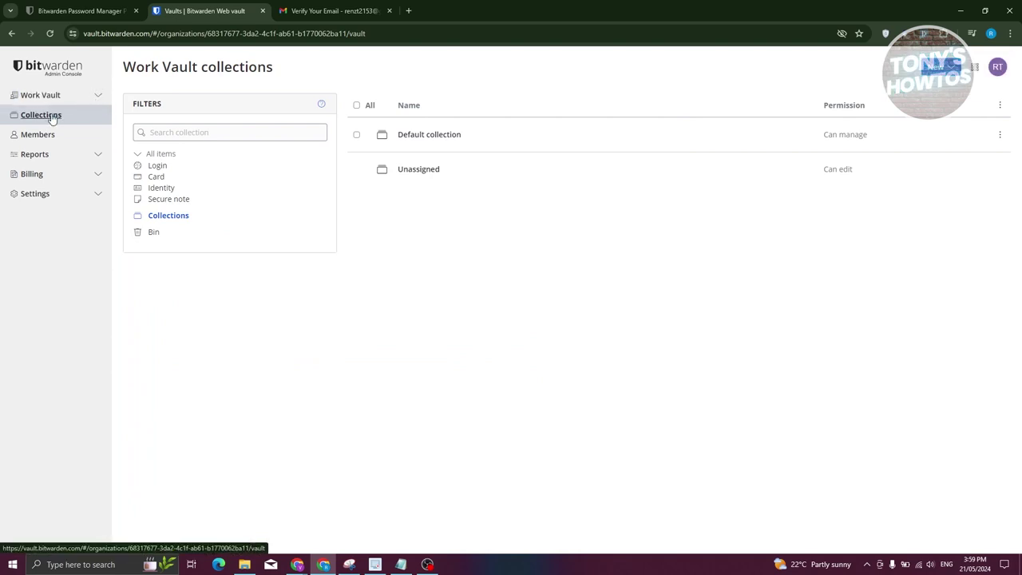
left_click(80, 11)
left_click(203, 11)
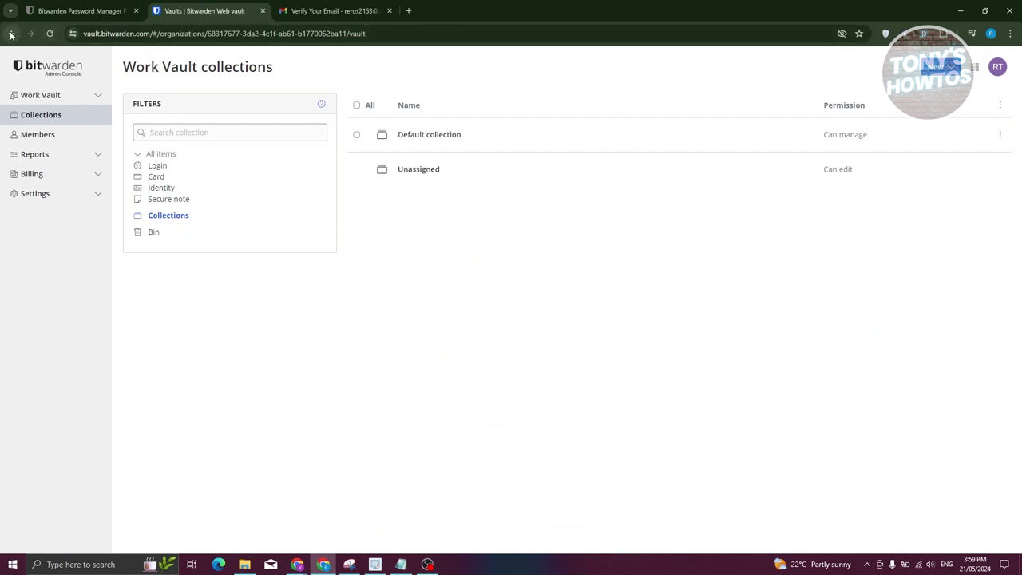
left_click(11, 34)
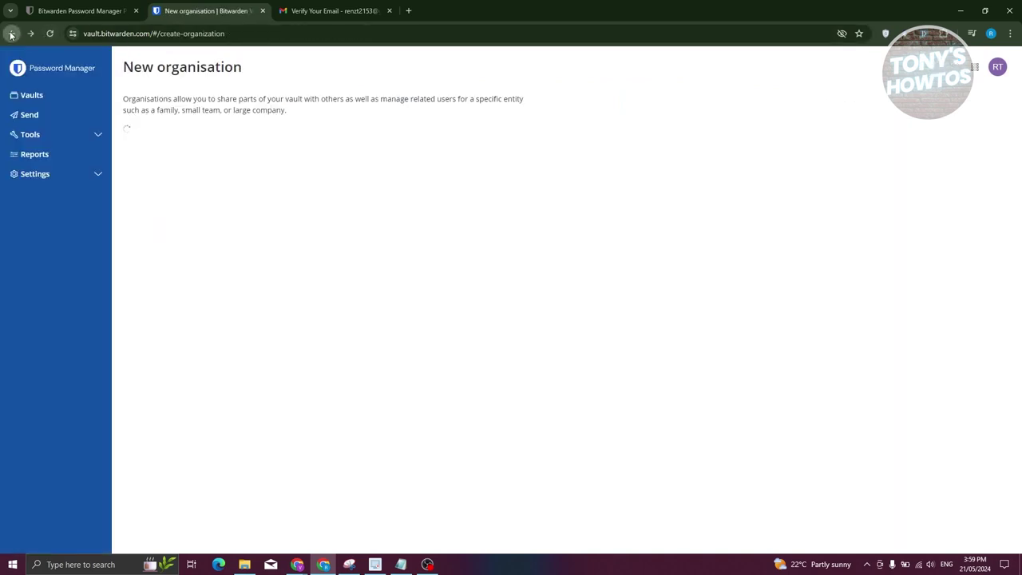
left_click(49, 95)
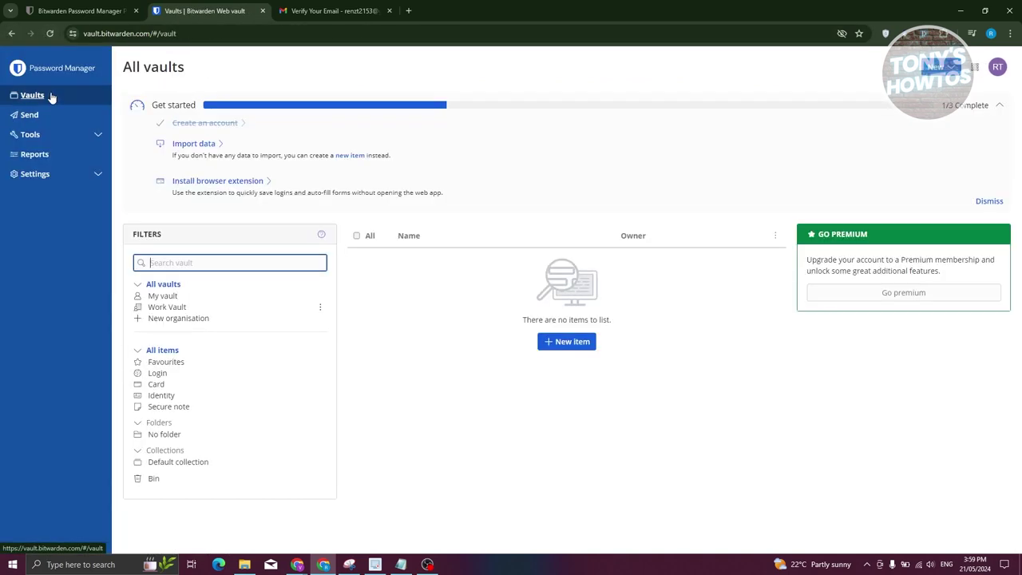
Toggle between the Work Vault and My vault filters, ending on My vault.
left_click(163, 297)
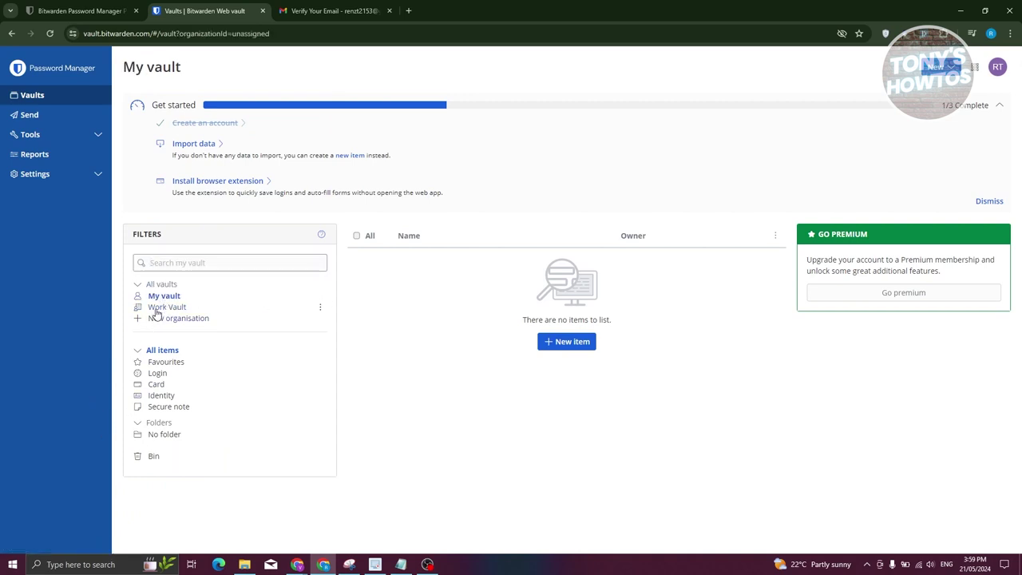
left_click(178, 307)
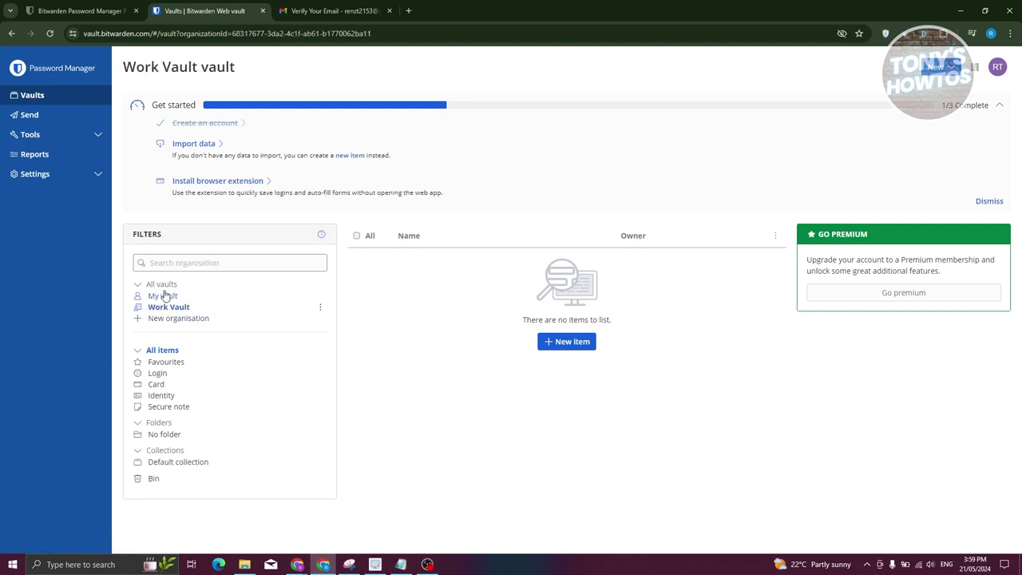
left_click(164, 295)
left_click(178, 308)
left_click(165, 297)
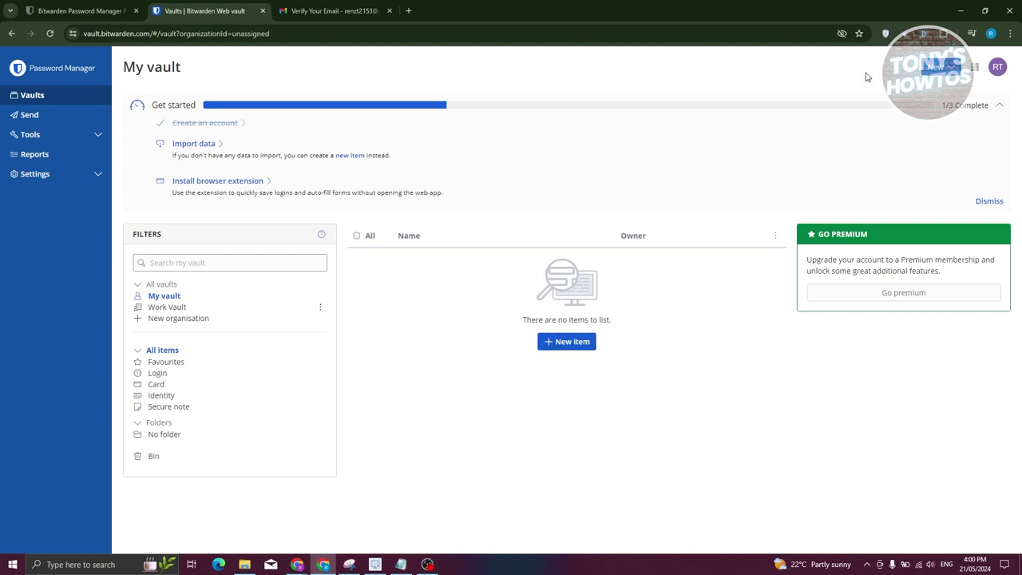
left_click(945, 68)
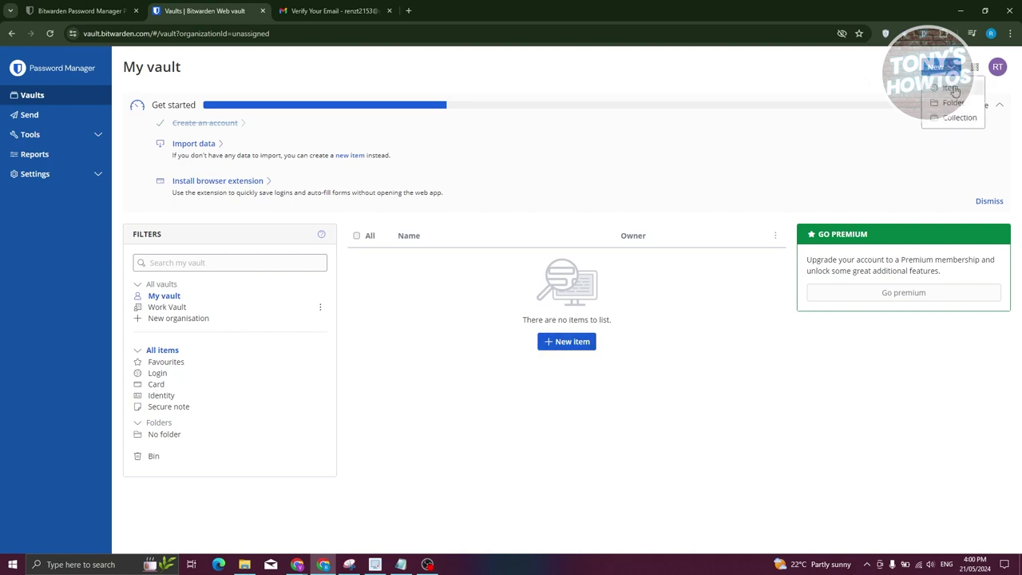
Start a new vault item as a Card and scroll through its form.
left_click(969, 90)
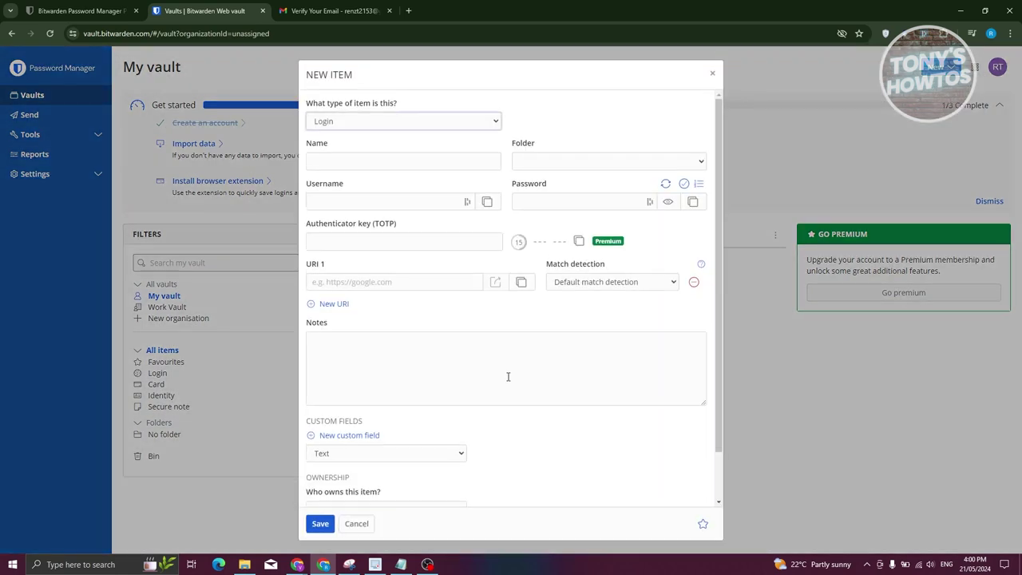
left_click(498, 121)
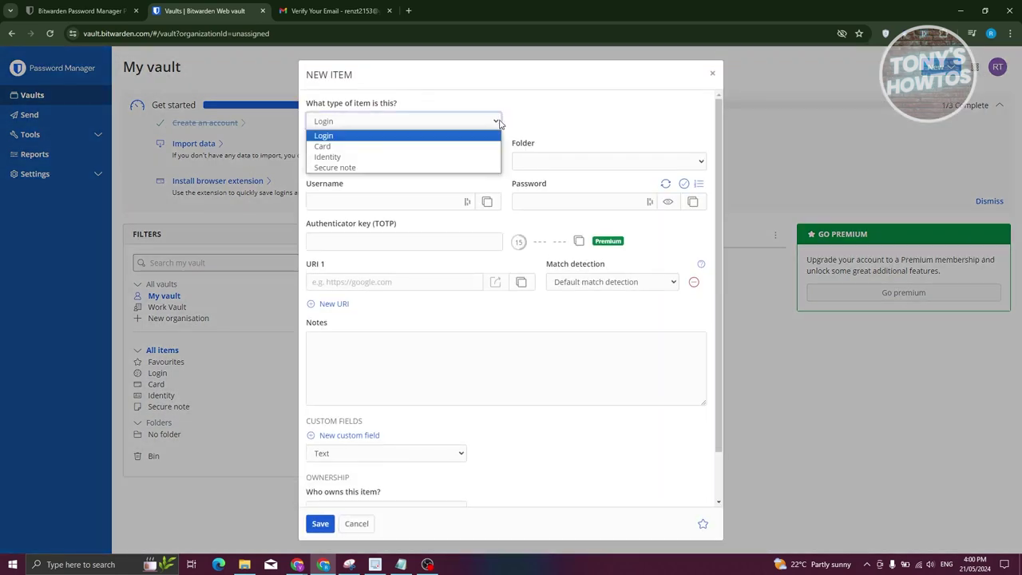
left_click(399, 147)
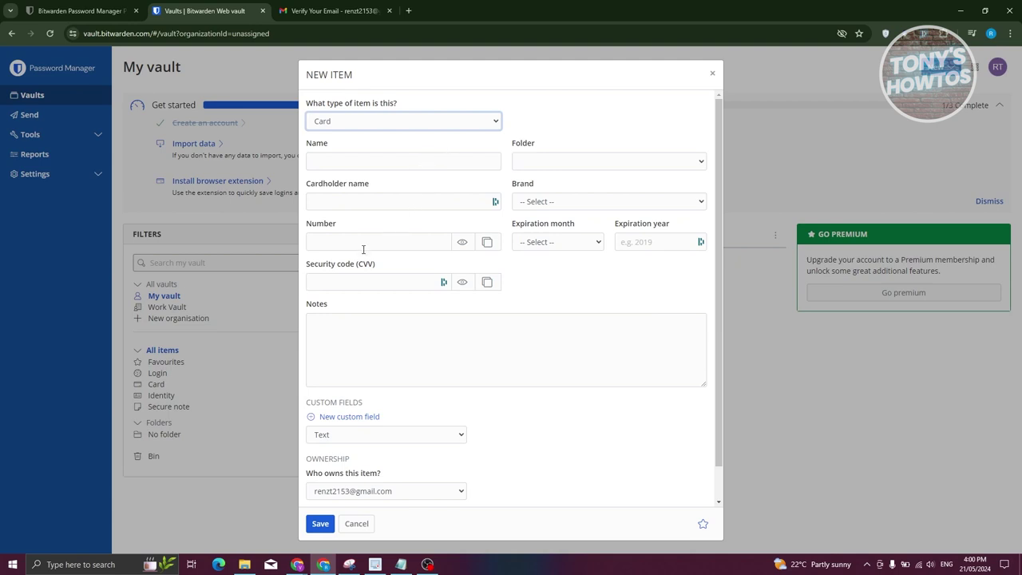
scroll(377, 288, "down", 1)
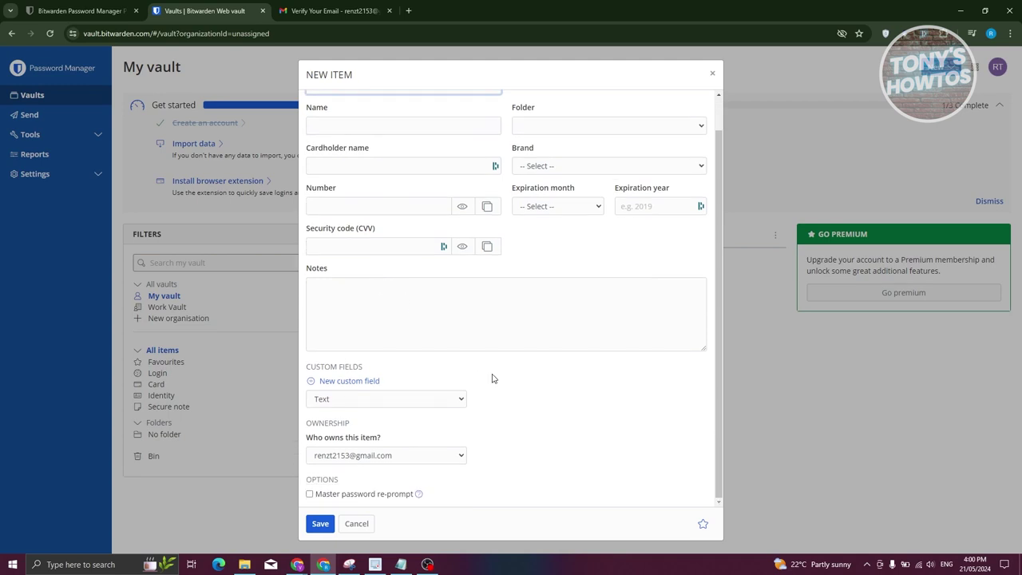
scroll(496, 432, "up", 1)
scroll(479, 411, "down", 1)
scroll(480, 431, "up", 1)
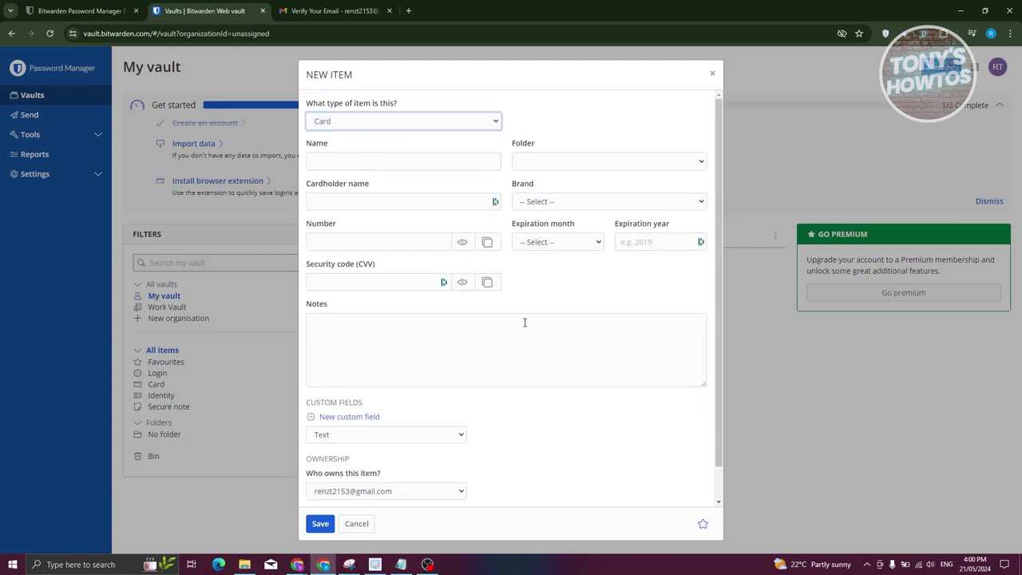
Preview the Identity form, then switch the item type to Secure note.
left_click(497, 120)
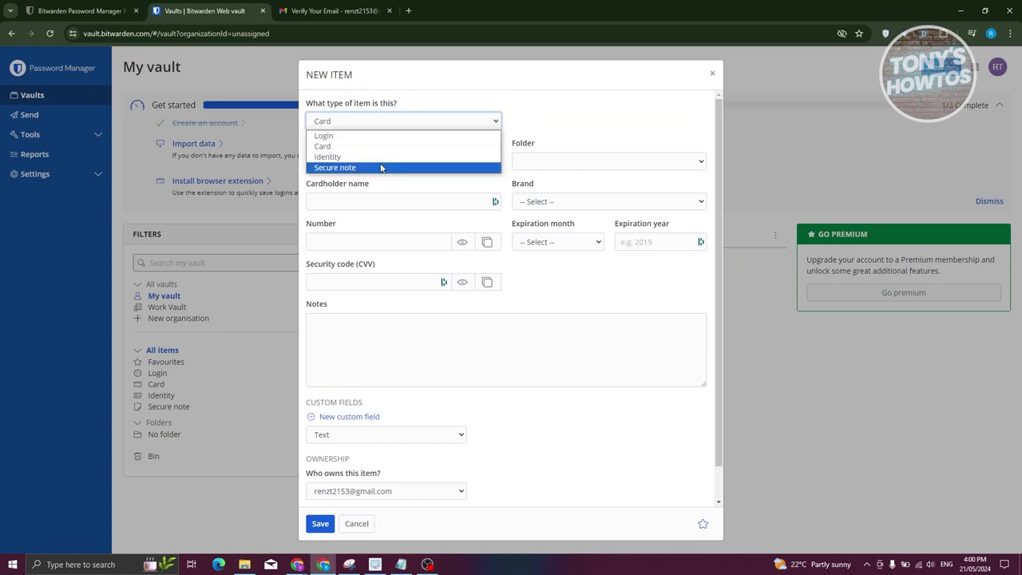
left_click(329, 156)
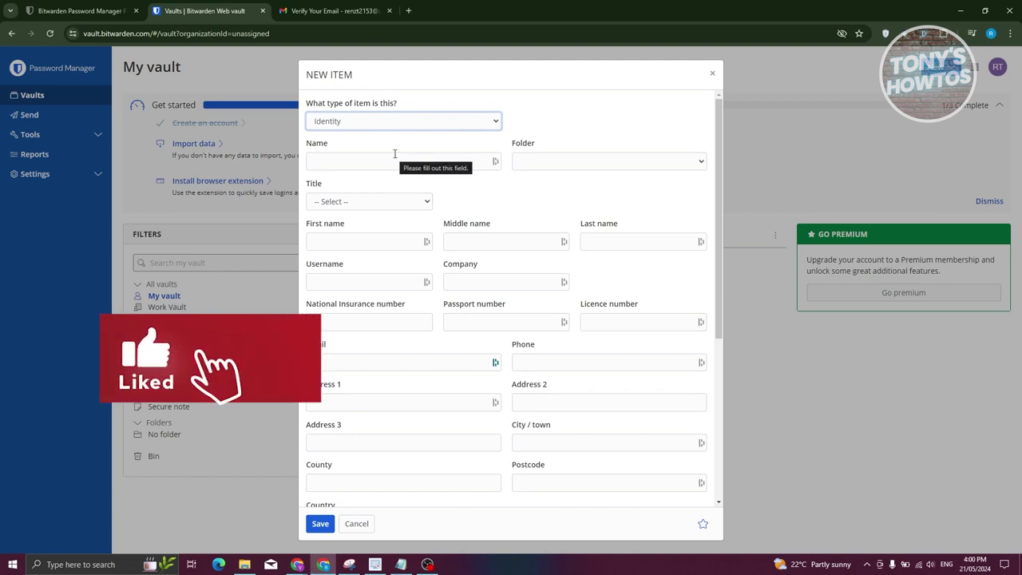
scroll(477, 326, "down", 1)
scroll(475, 322, "down", 3)
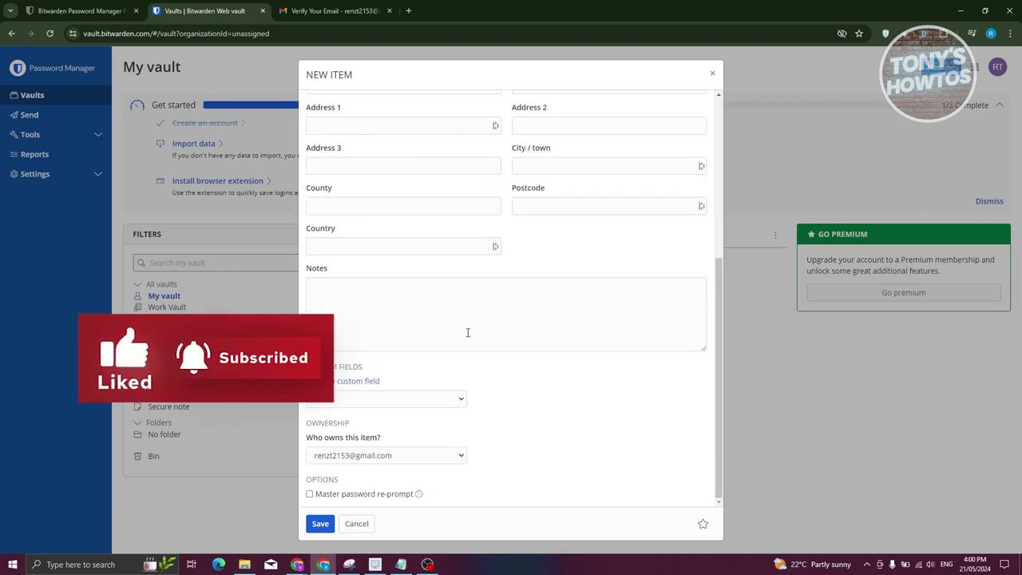
scroll(502, 340, "up", 2)
scroll(502, 340, "up", 3)
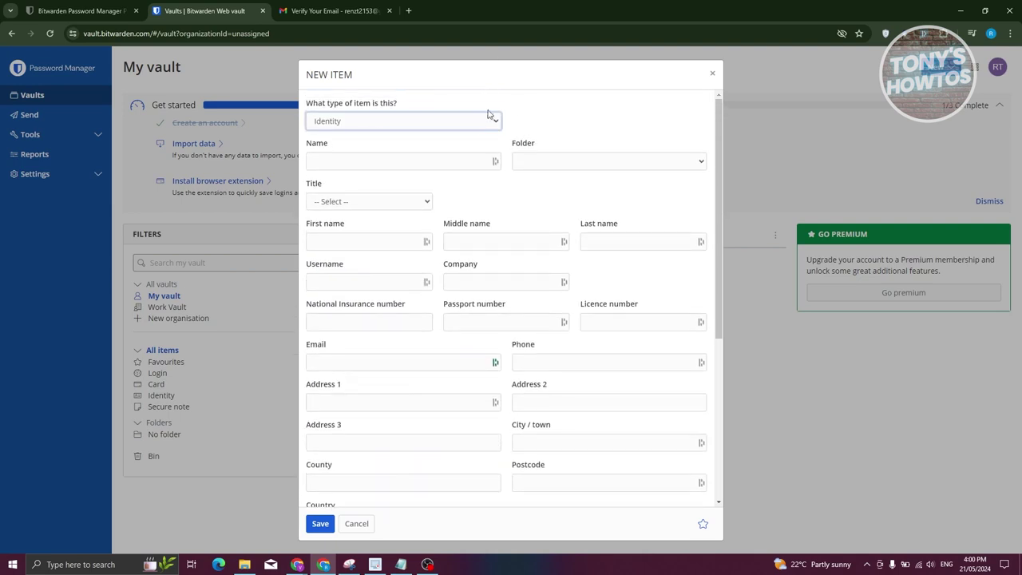
left_click(489, 118)
left_click(347, 169)
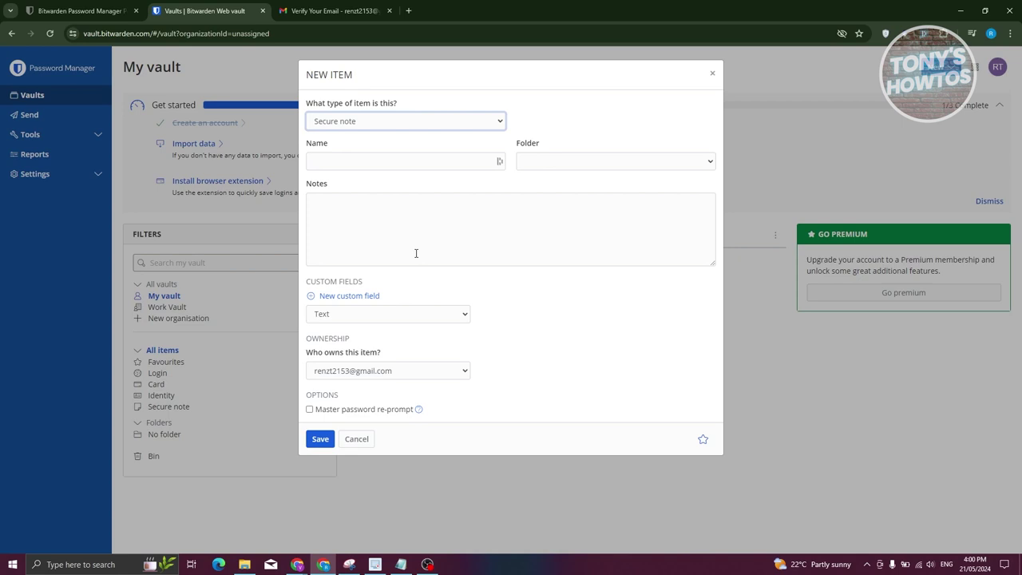
Look over the Secure note's name, notes and folder fields, then change the item type to Login.
left_click(349, 167)
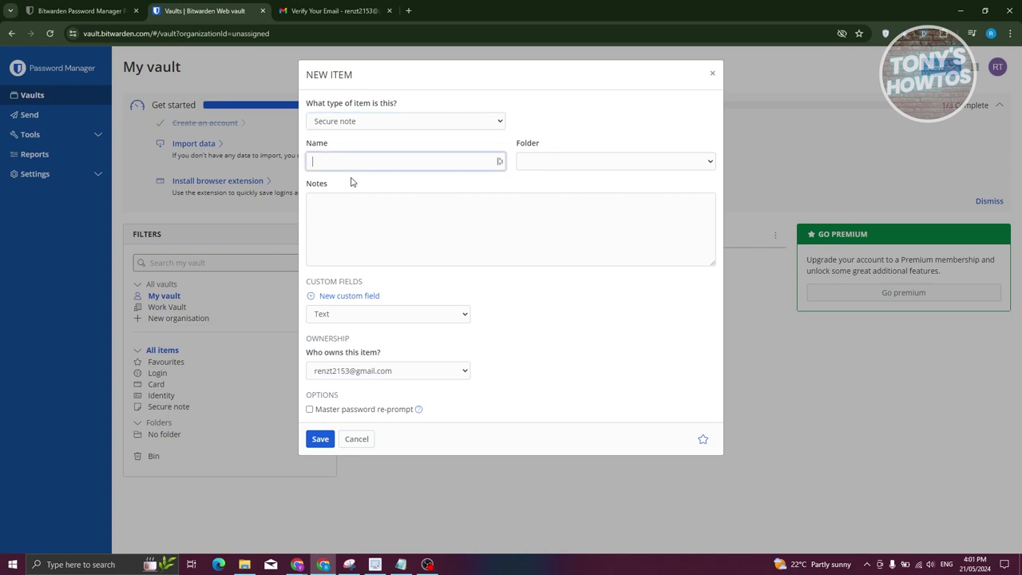
left_click(387, 230)
left_click(713, 164)
left_click(713, 164)
left_click(382, 230)
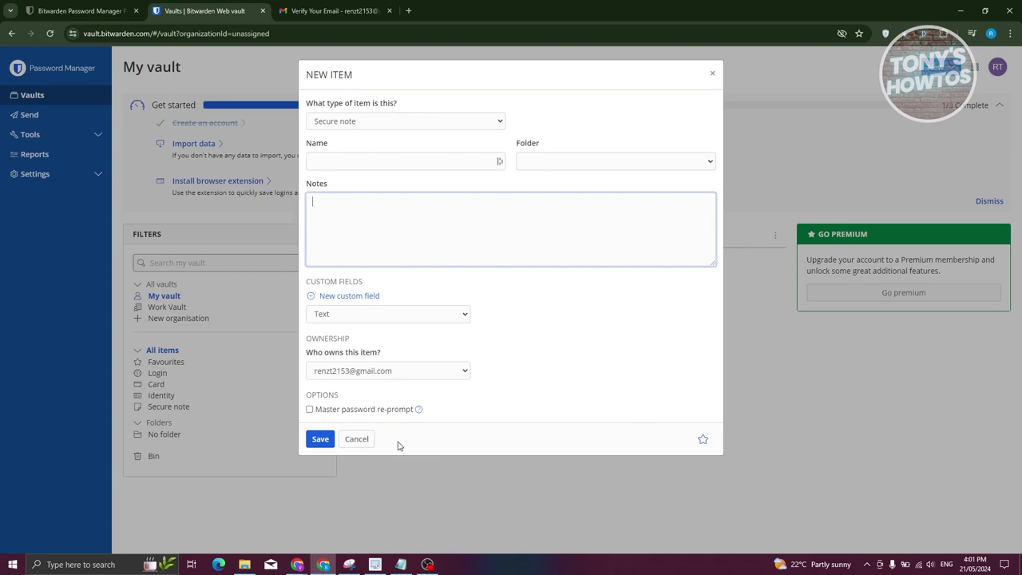
left_click(479, 124)
left_click(327, 137)
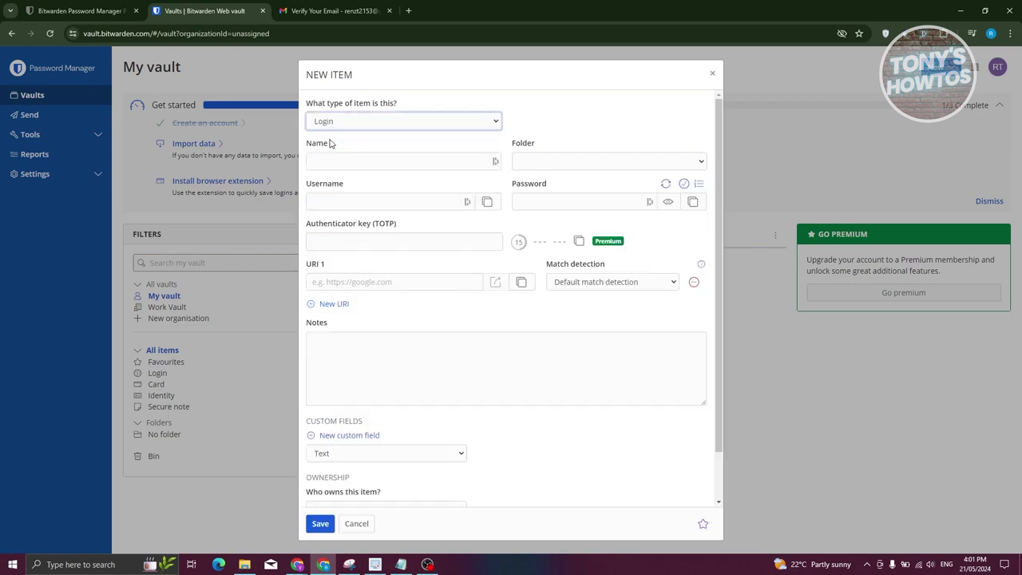
Go through the Login's name, username, password, authenticator key and URI fields.
left_click(380, 166)
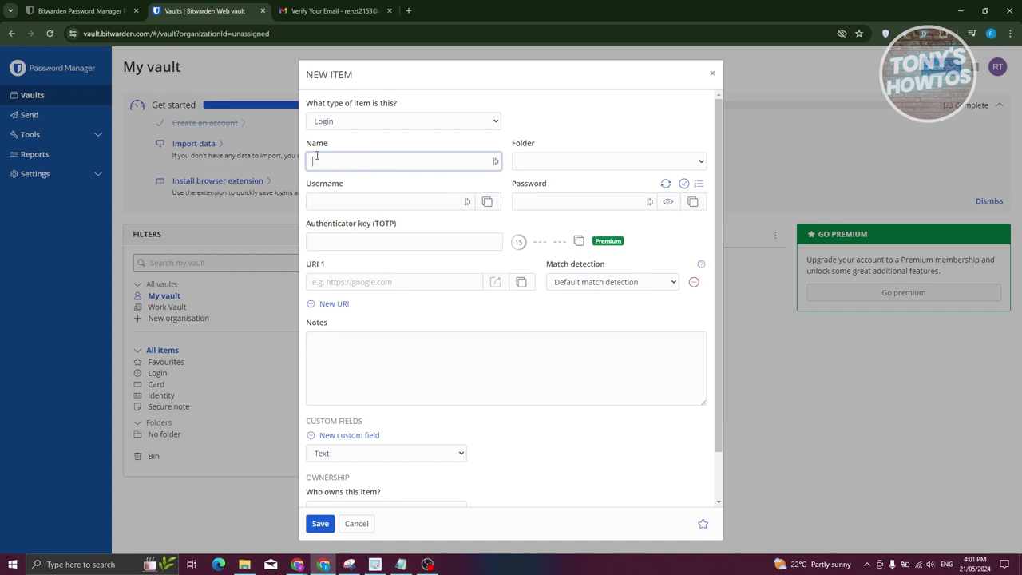
left_click(342, 204)
left_click(535, 205)
left_click(363, 242)
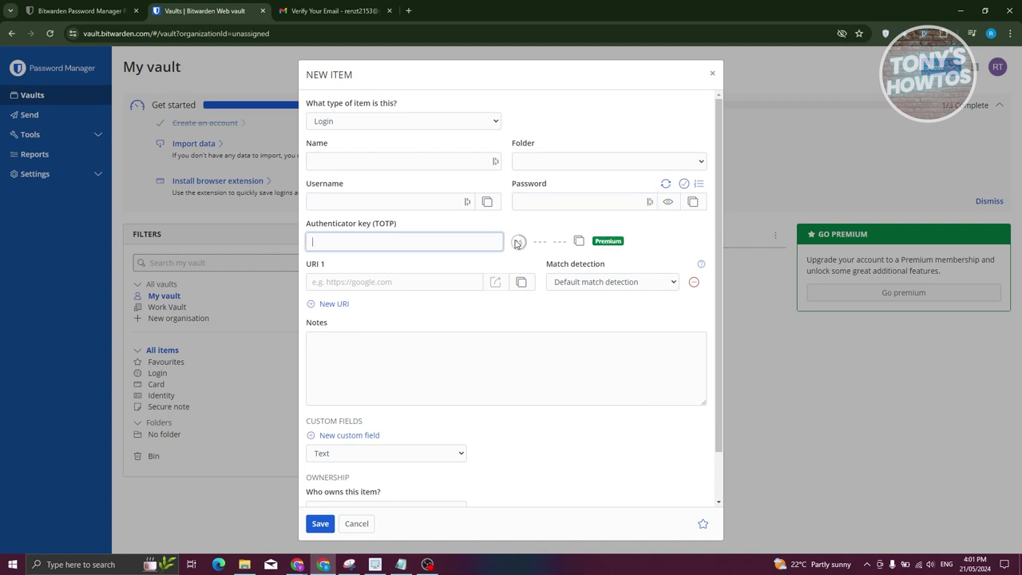
left_click(401, 281)
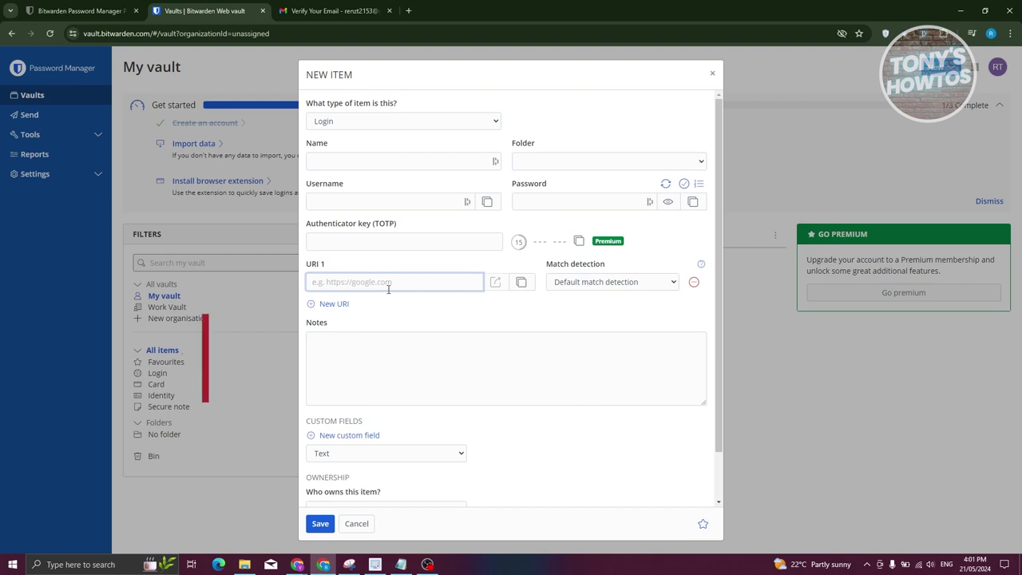
scroll(378, 325, "down", 2)
Add and remove a custom field, then close the Login item without saving.
left_click(364, 302)
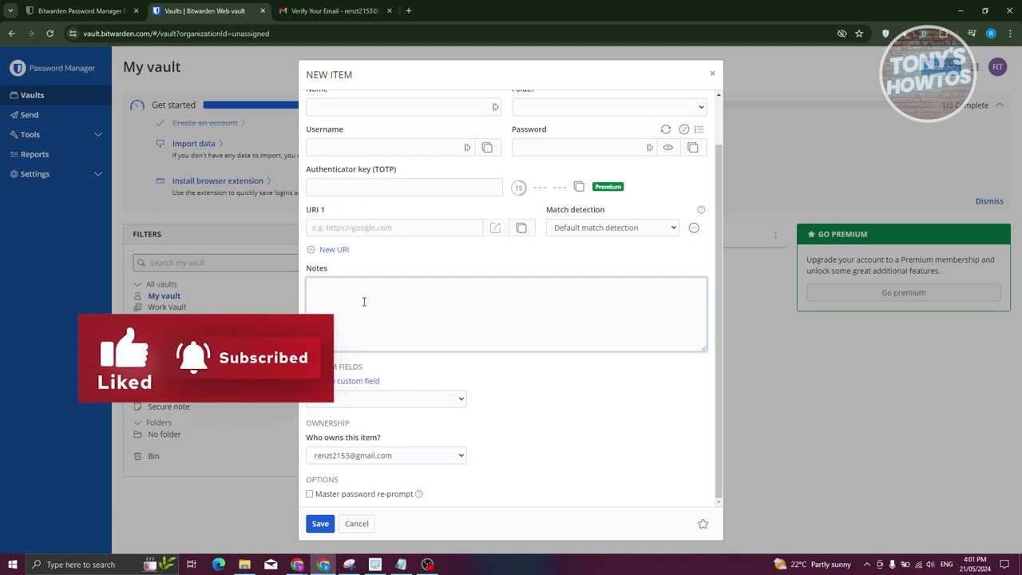
left_click(367, 382)
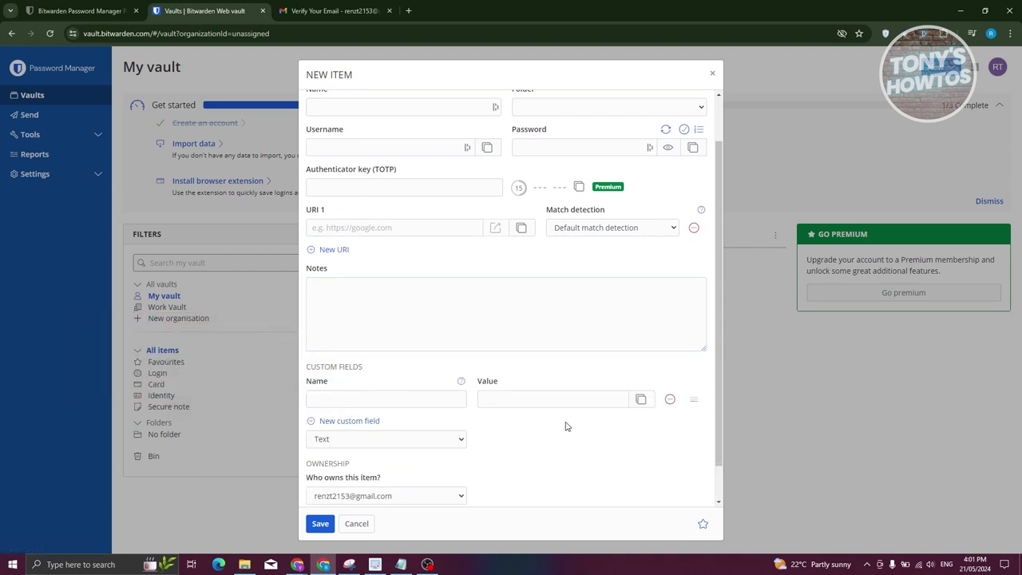
left_click(670, 400)
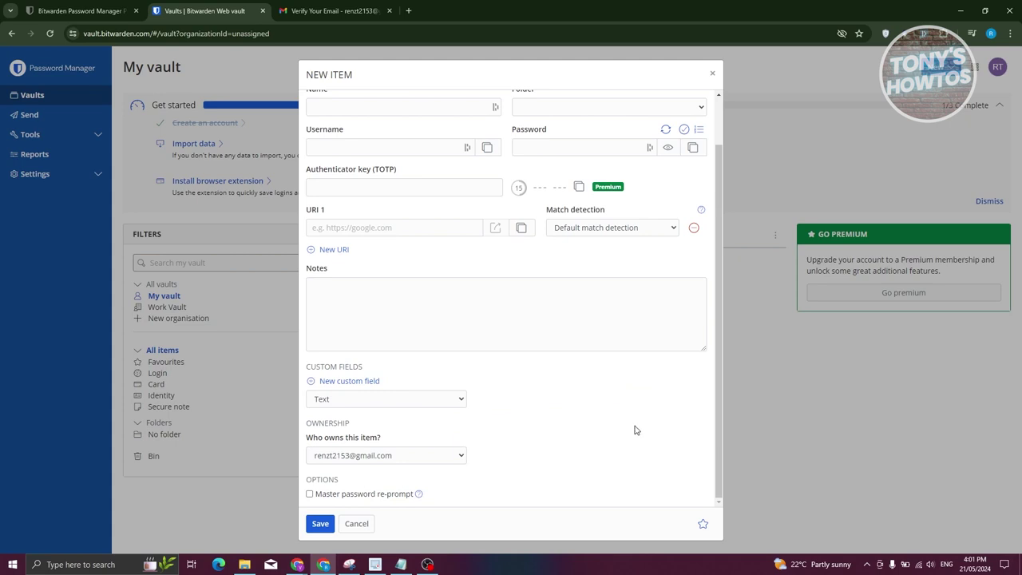
scroll(550, 354, "up", 1)
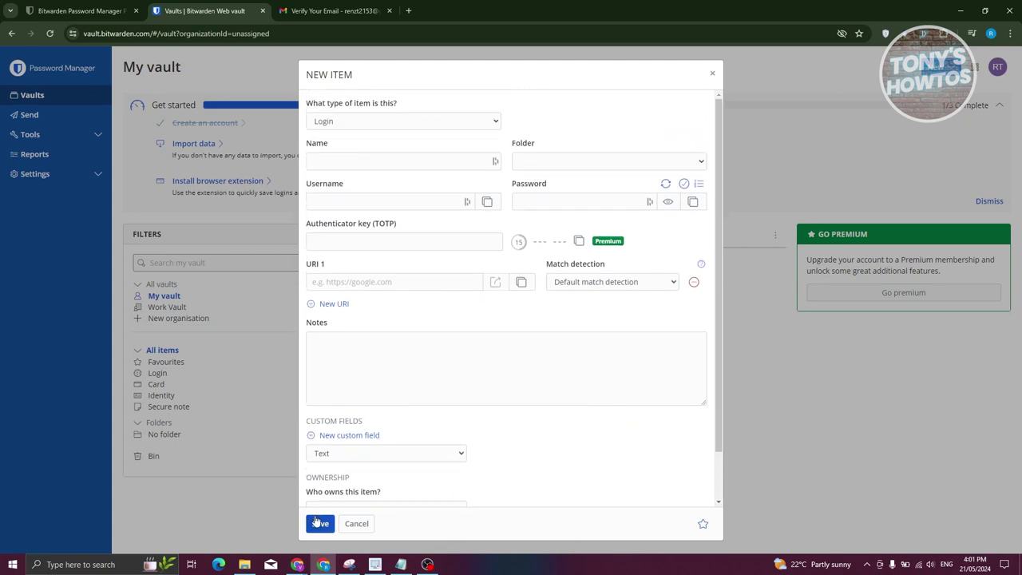
left_click(712, 74)
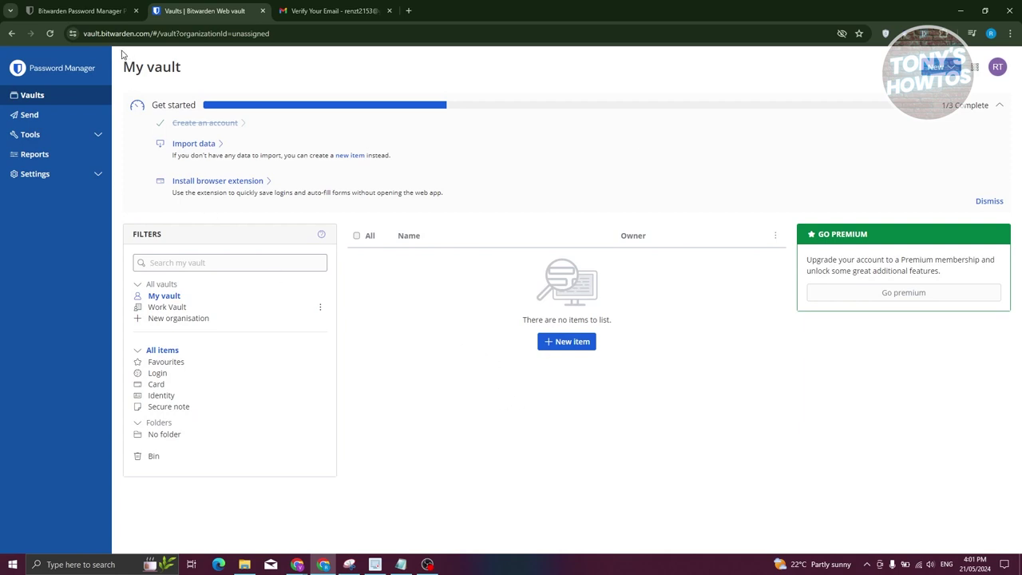
Create and save a folder named 'Secure Folder', then begin a new collection.
left_click(946, 68)
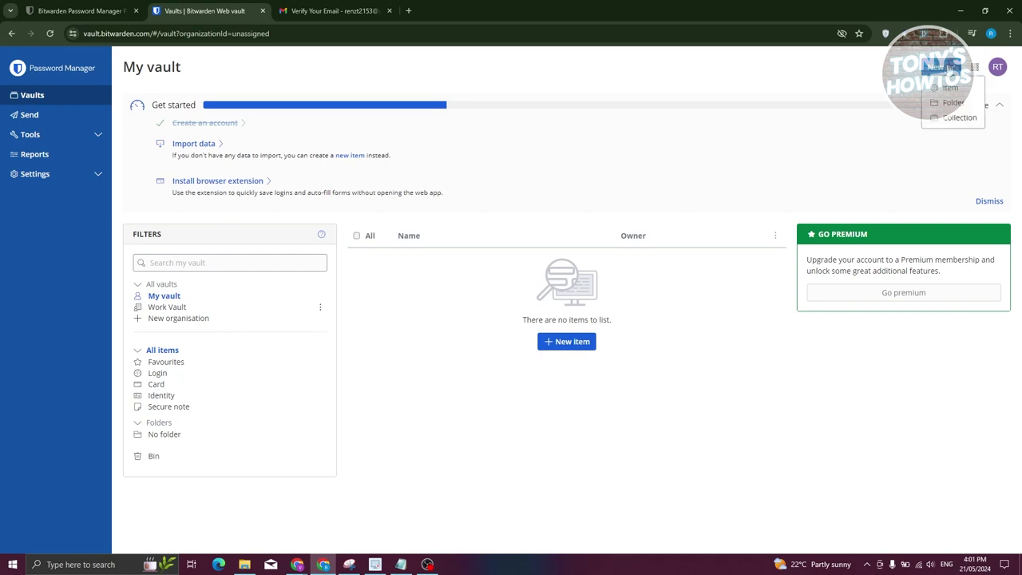
left_click(953, 102)
left_click(466, 293)
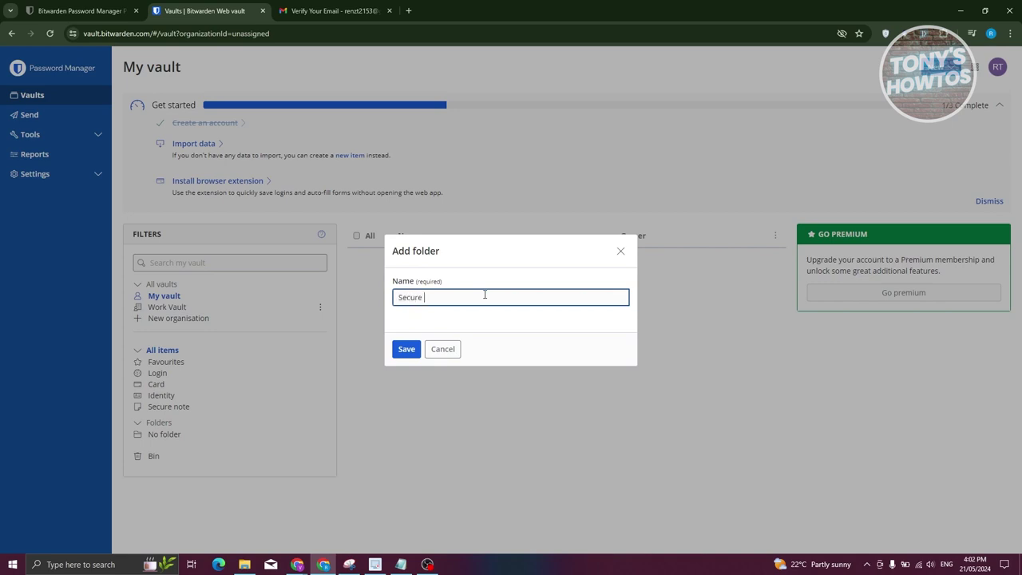
left_click(410, 350)
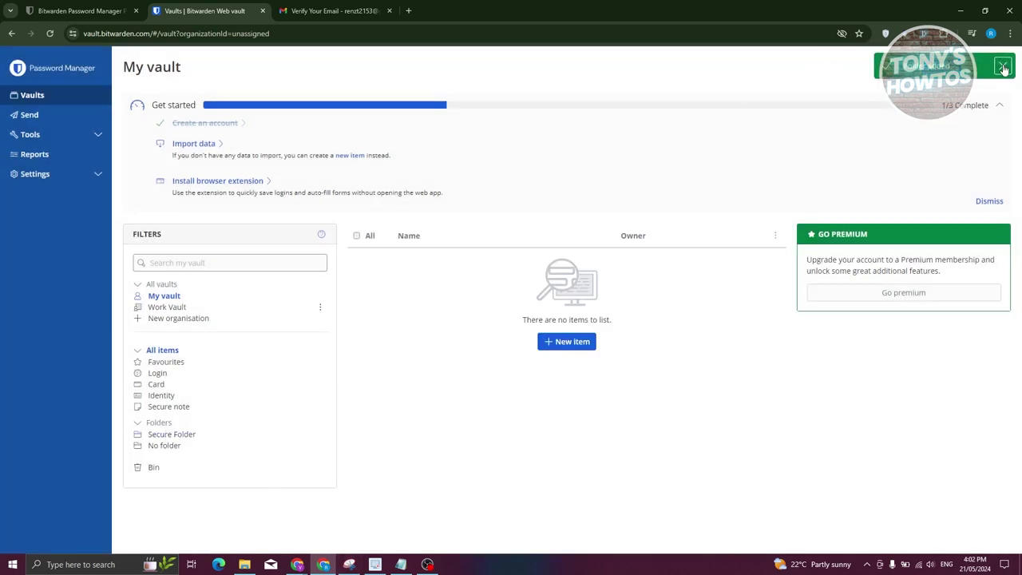
left_click(936, 67)
left_click(951, 119)
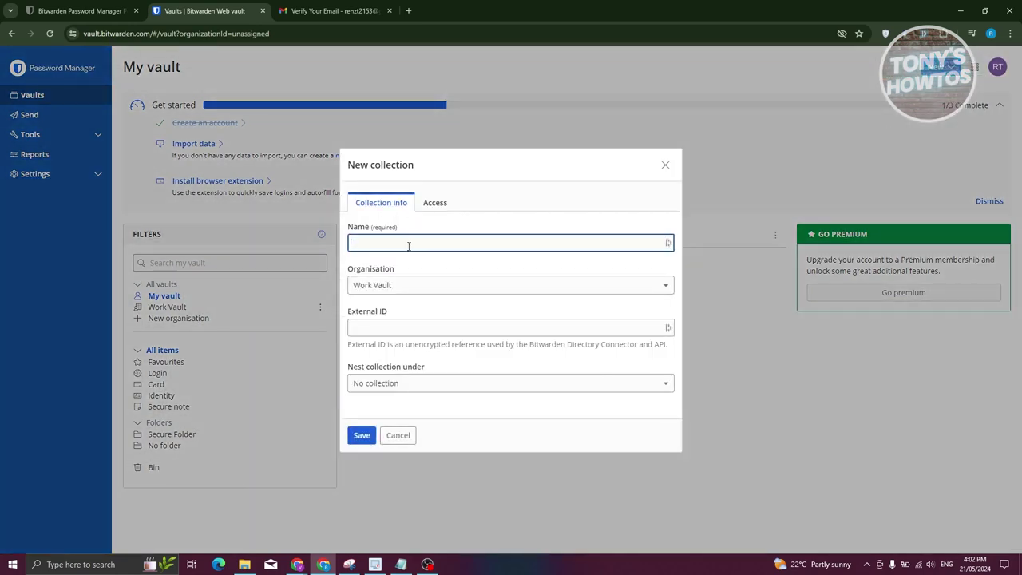
Save a top-level 'Work' collection in Work Vault, then reload the page to lock the vault.
left_click(402, 288)
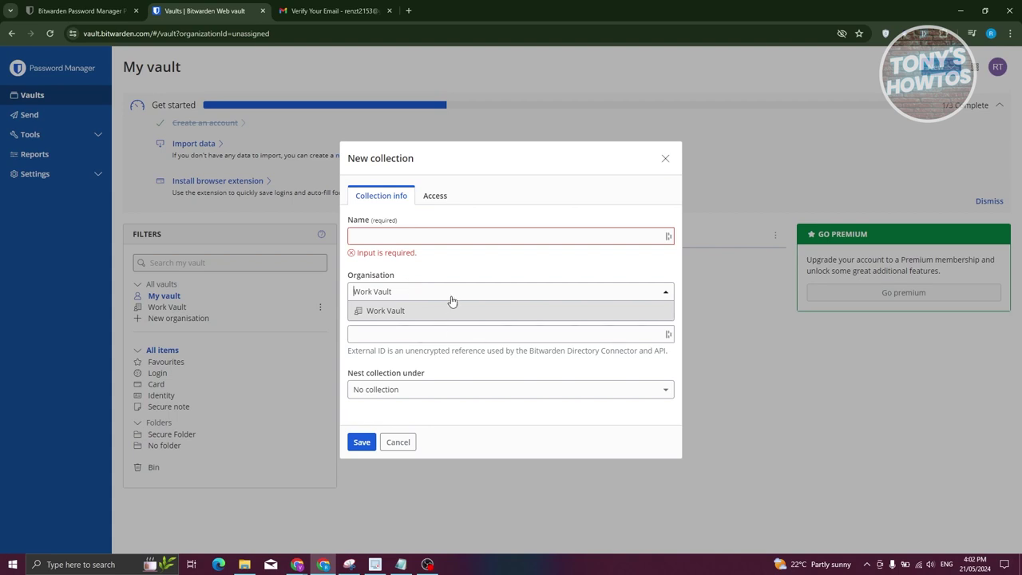
left_click(478, 242)
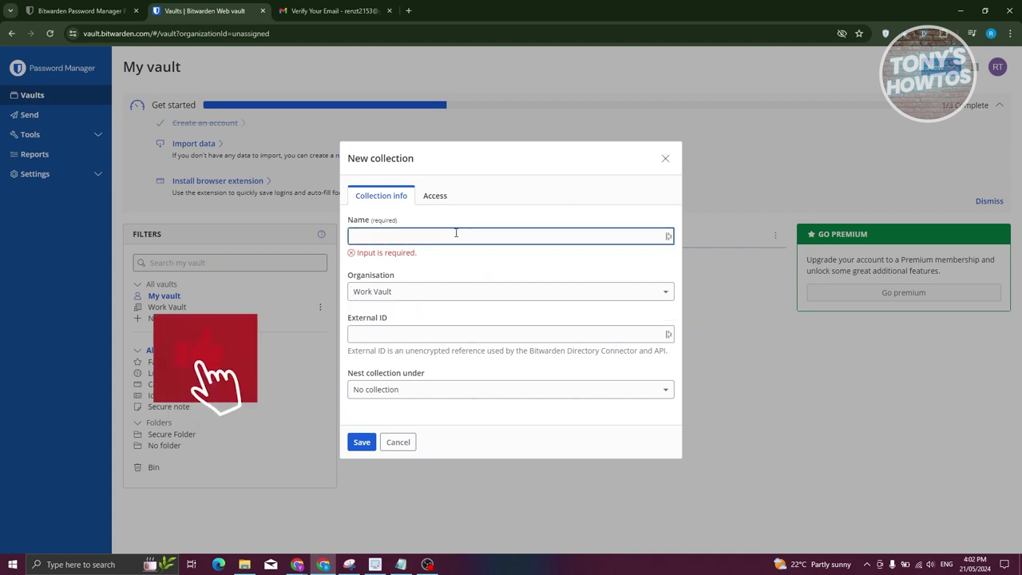
type("Work")
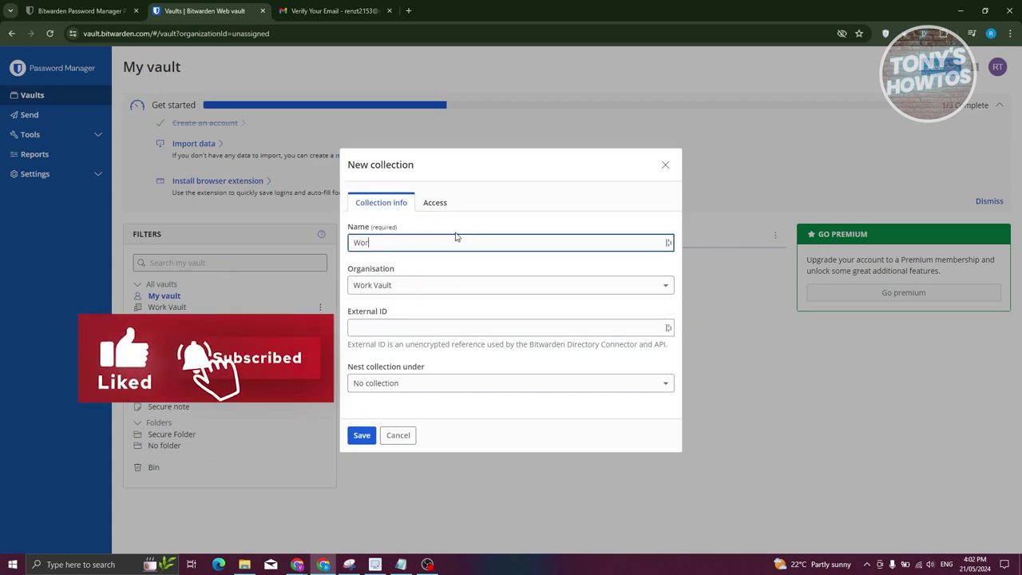
left_click(466, 329)
left_click(503, 309)
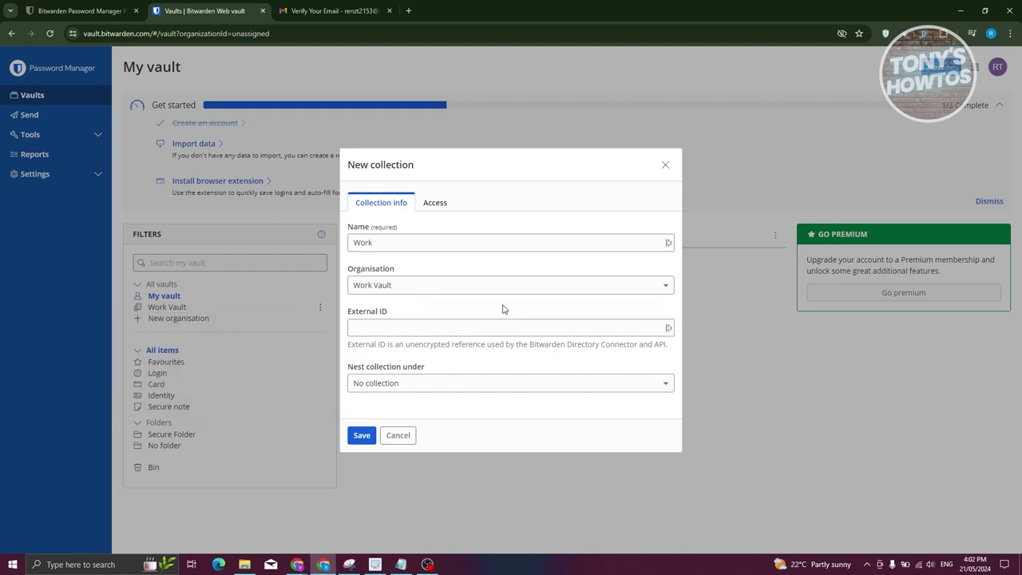
left_click(452, 387)
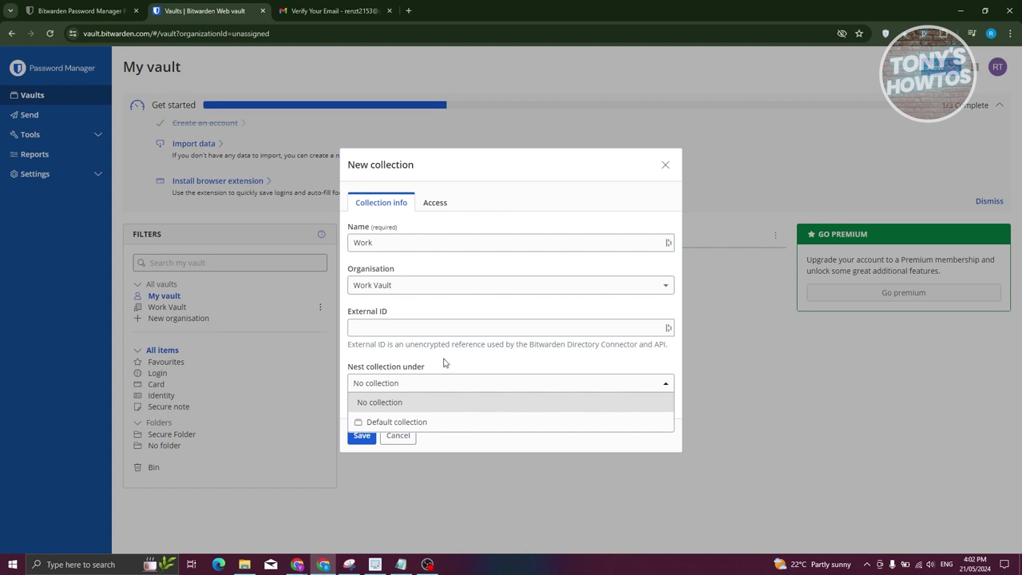
left_click(458, 354)
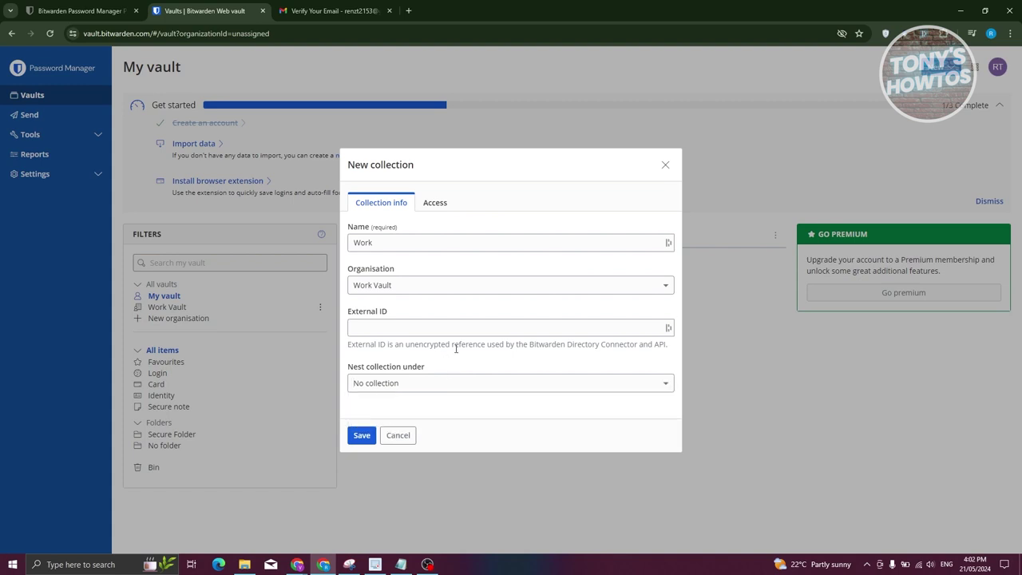
left_click(362, 436)
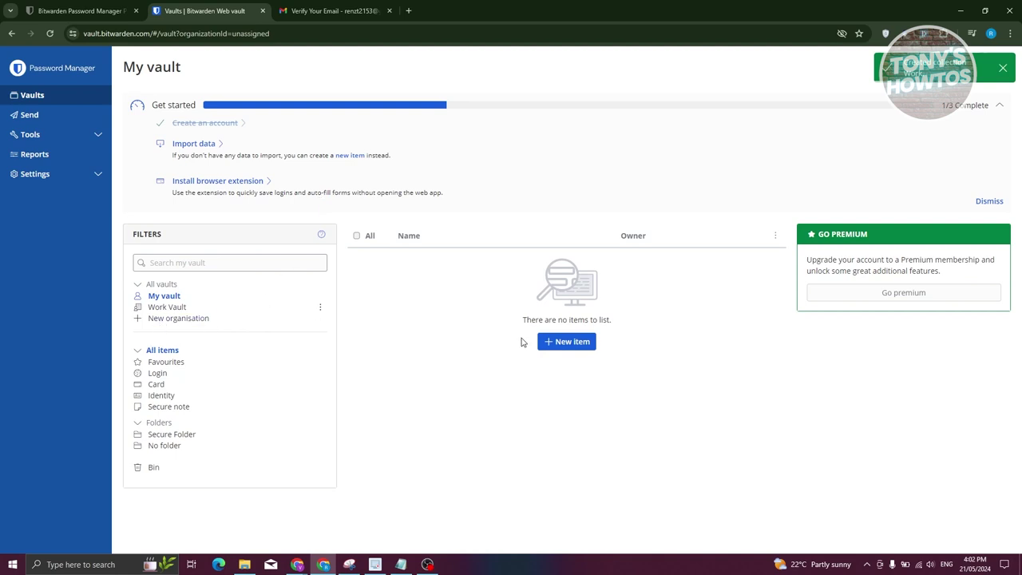
left_click(54, 36)
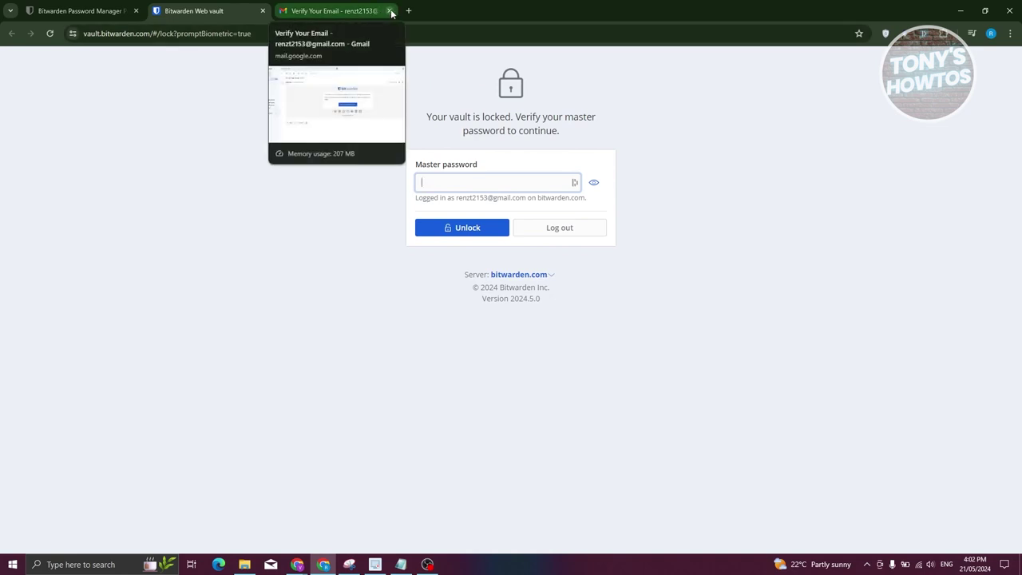
Close the Gmail 'Verify Your Email' browser tab.
left_click(390, 11)
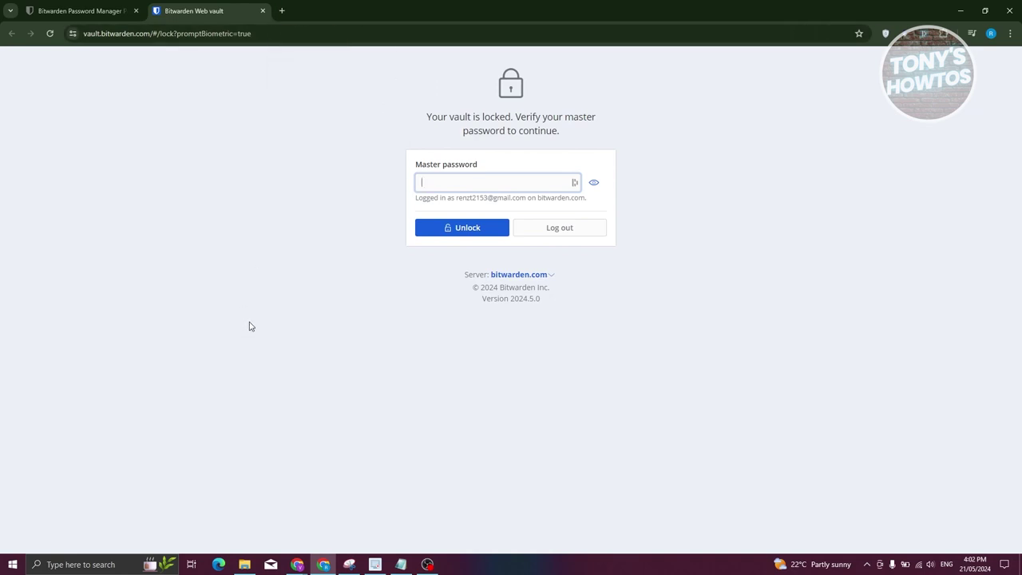